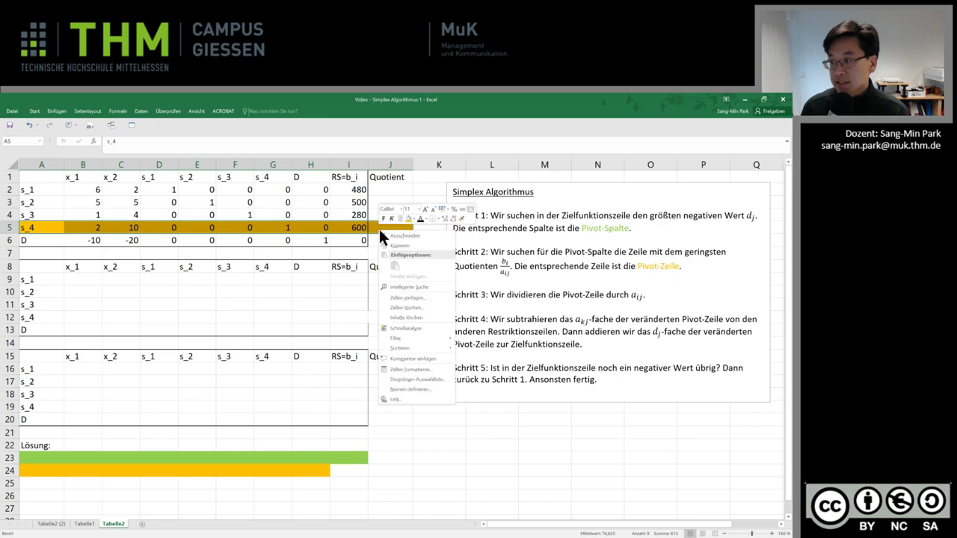
Remove the fill colour from the s_4 row of the first tableau.
{"action": "left_click", "coordinate": [413, 218]}
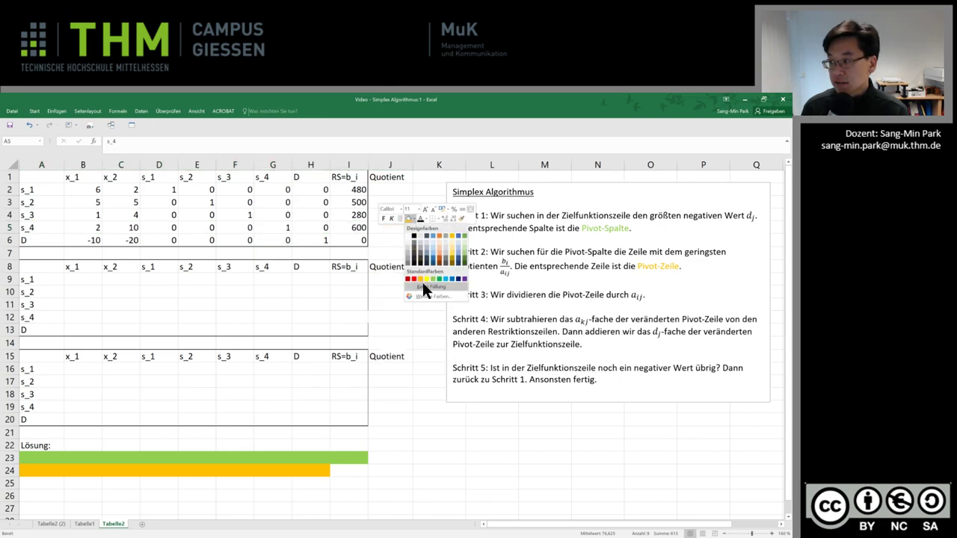
{"action": "left_click", "coordinate": [422, 282]}
{"action": "left_click_drag", "start_coordinate": [51, 178], "coordinate": [345, 239]}
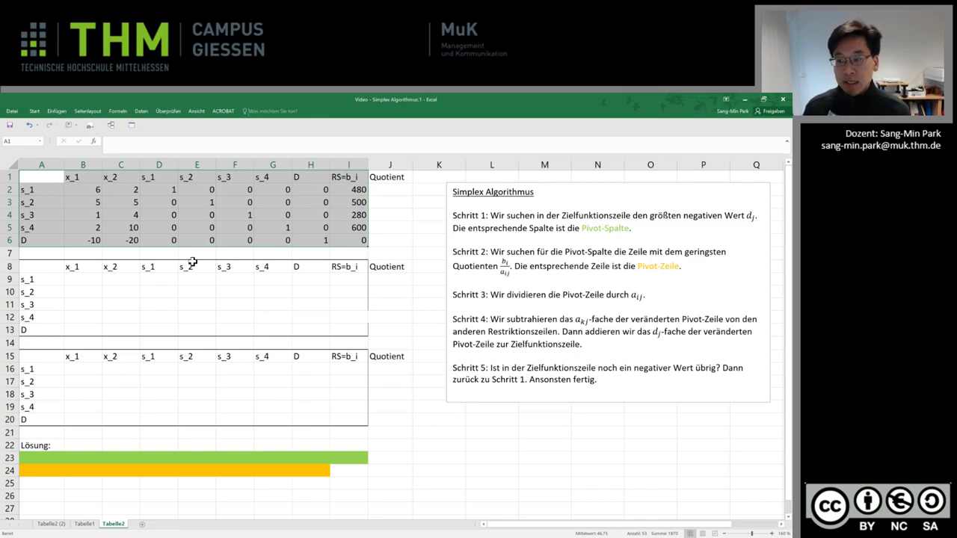
{"action": "left_click", "coordinate": [163, 217]}
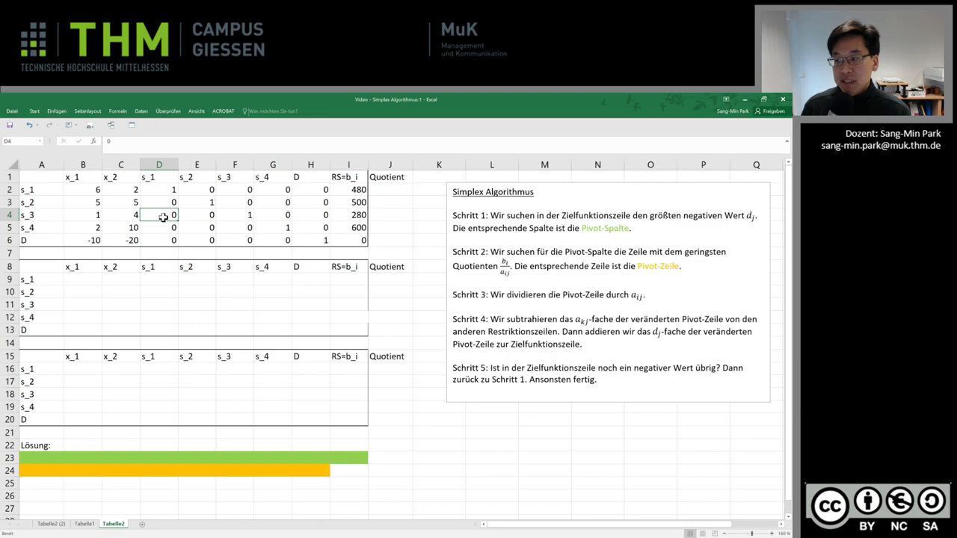
Mark the pivot column by filling the x_2 cells C1:C6 of the first tableau with light green.
{"action": "double_click", "coordinate": [469, 215]}
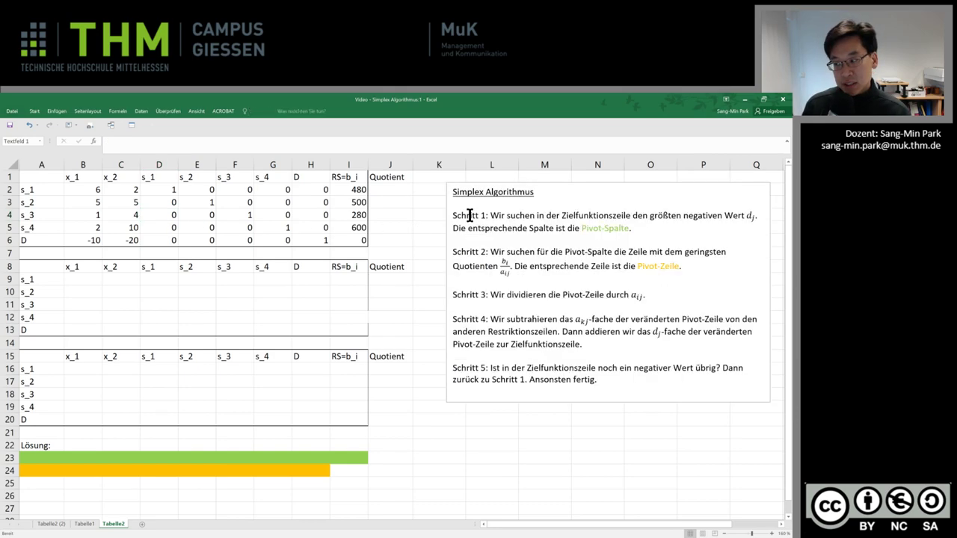
{"action": "left_click", "coordinate": [562, 215]}
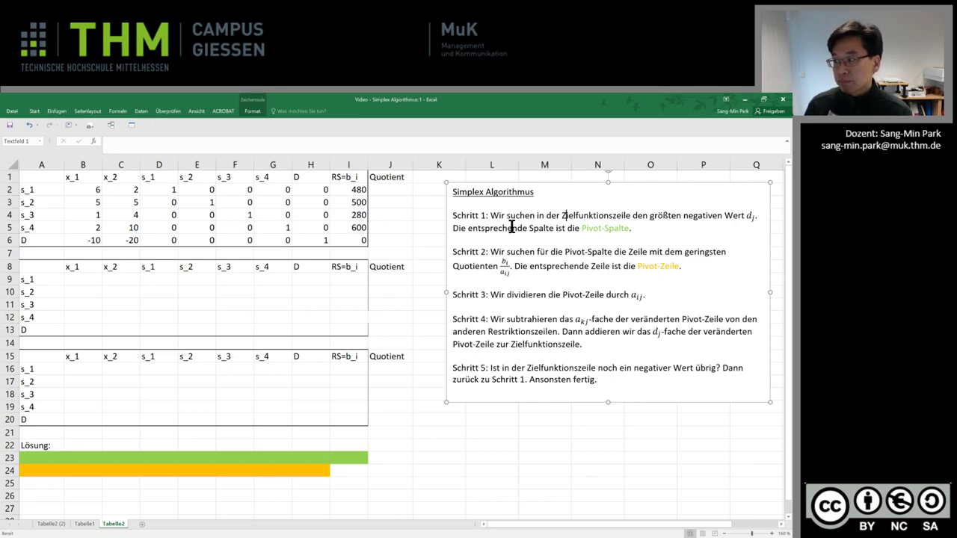
{"action": "left_click", "coordinate": [10, 240]}
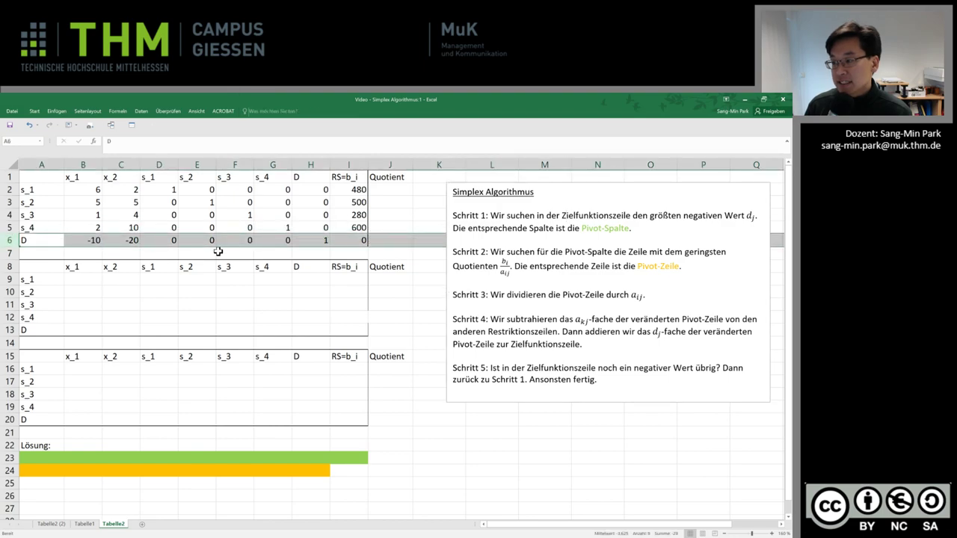
{"action": "left_click", "coordinate": [119, 241]}
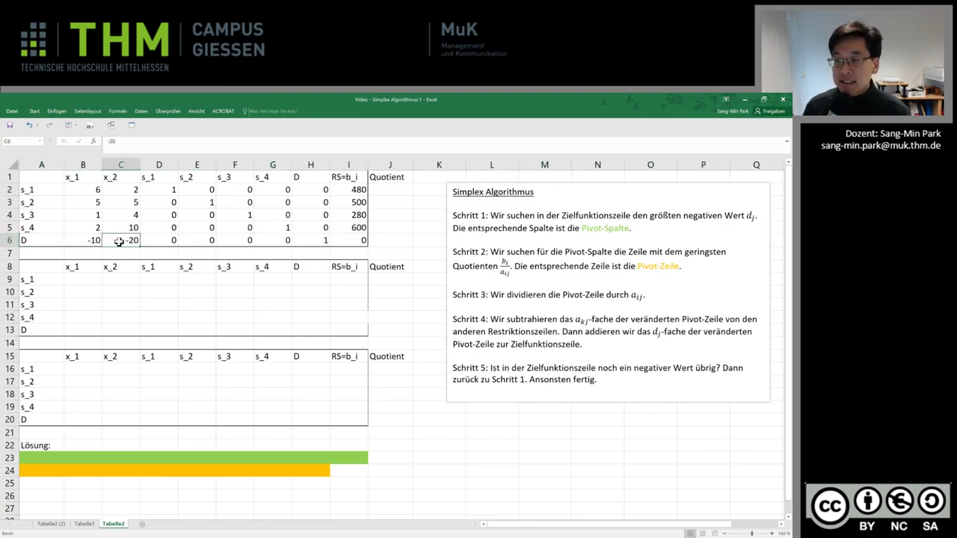
{"action": "left_click_drag", "start_coordinate": [121, 179], "coordinate": [124, 239]}
{"action": "right_click", "coordinate": [127, 237]}
{"action": "left_click", "coordinate": [159, 226]}
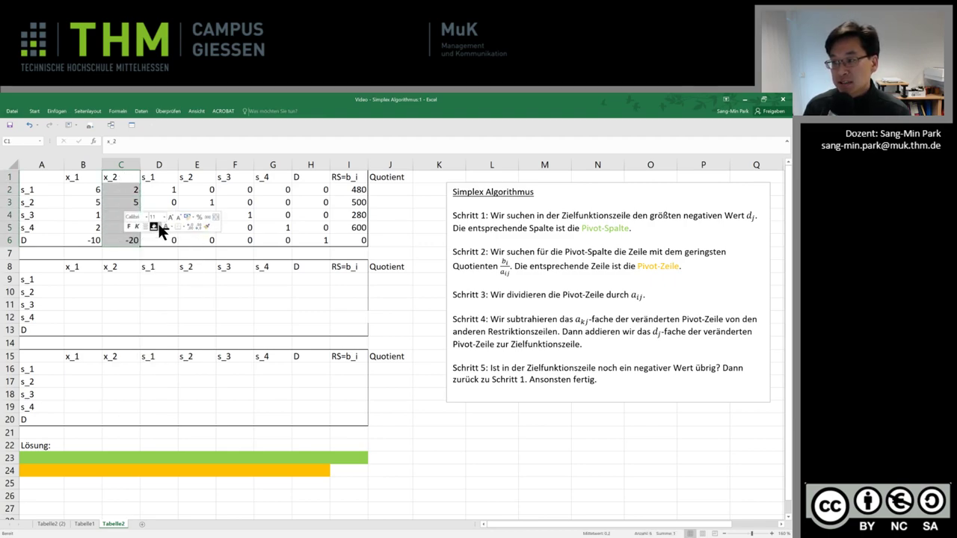
{"action": "left_click", "coordinate": [181, 287]}
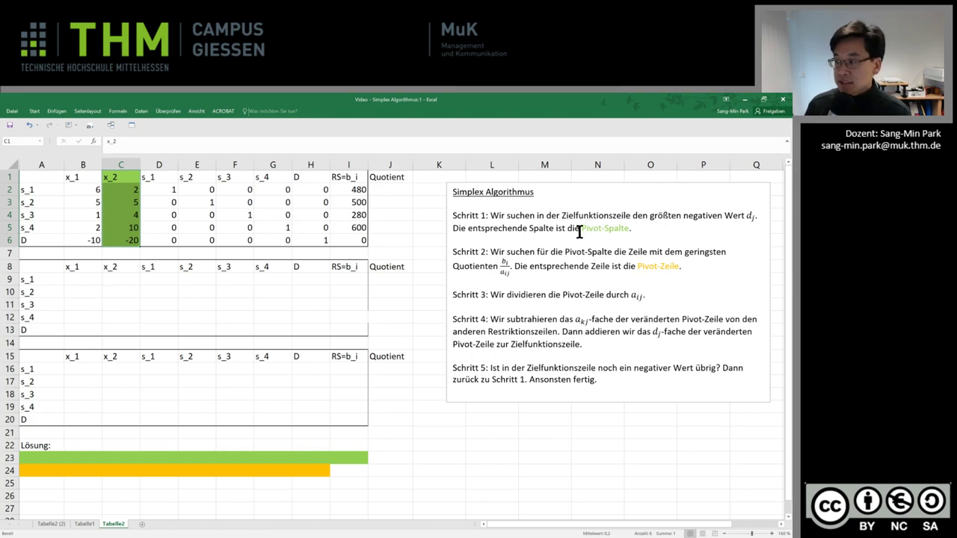
Calculate the quotients of the first tableau by entering =I2/C2 in J2 and filling it down to J5.
{"action": "left_click", "coordinate": [536, 251]}
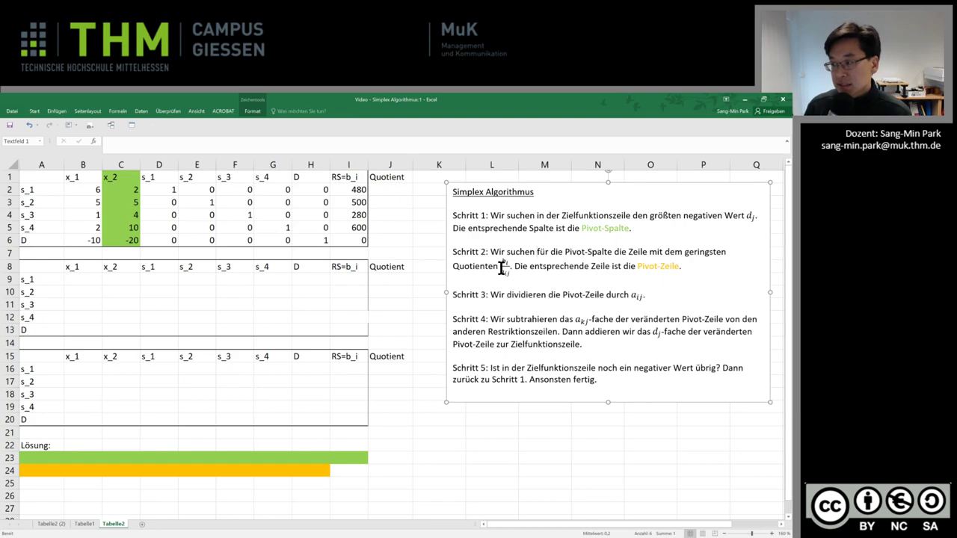
{"action": "left_click", "coordinate": [357, 191]}
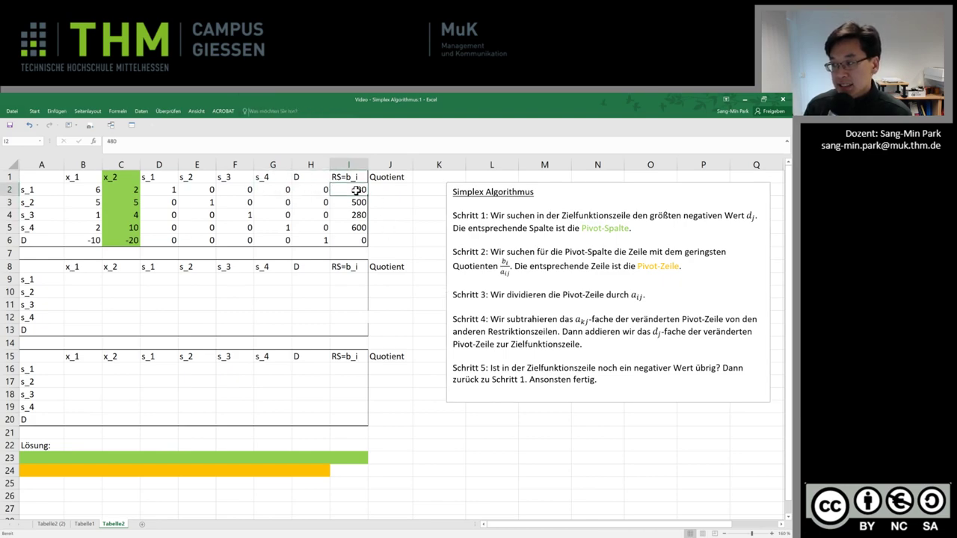
{"action": "left_click", "coordinate": [125, 190]}
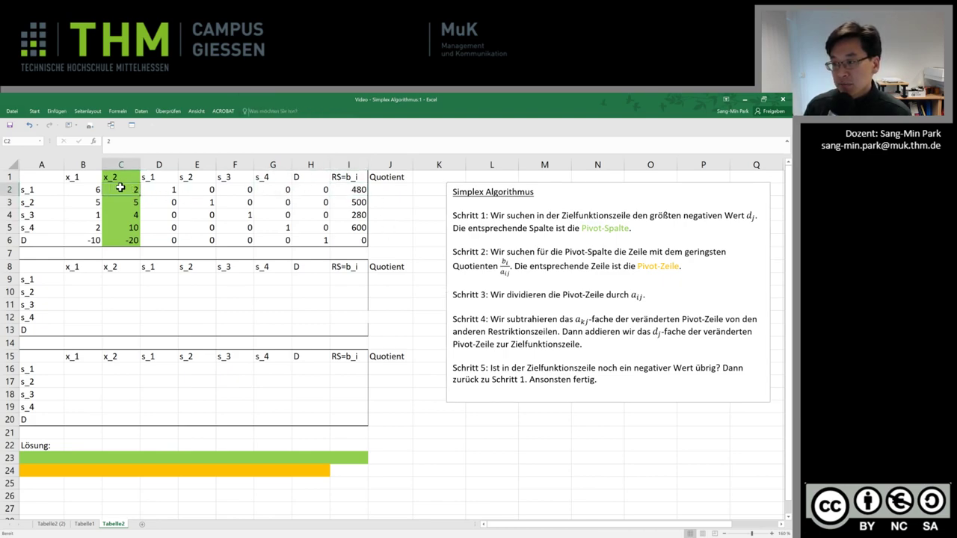
{"action": "left_click", "coordinate": [384, 192]}
{"action": "type", "text": "="}
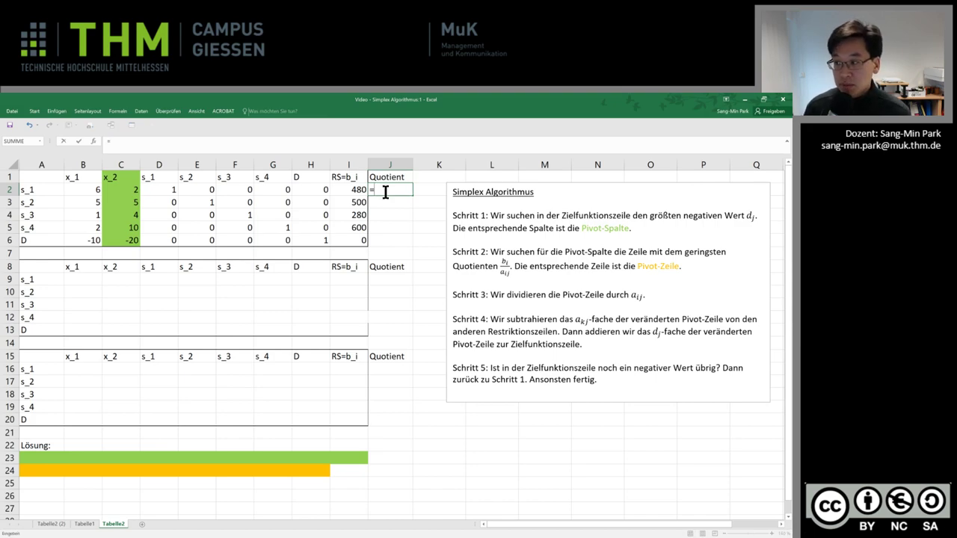
{"action": "left_click", "coordinate": [358, 188]}
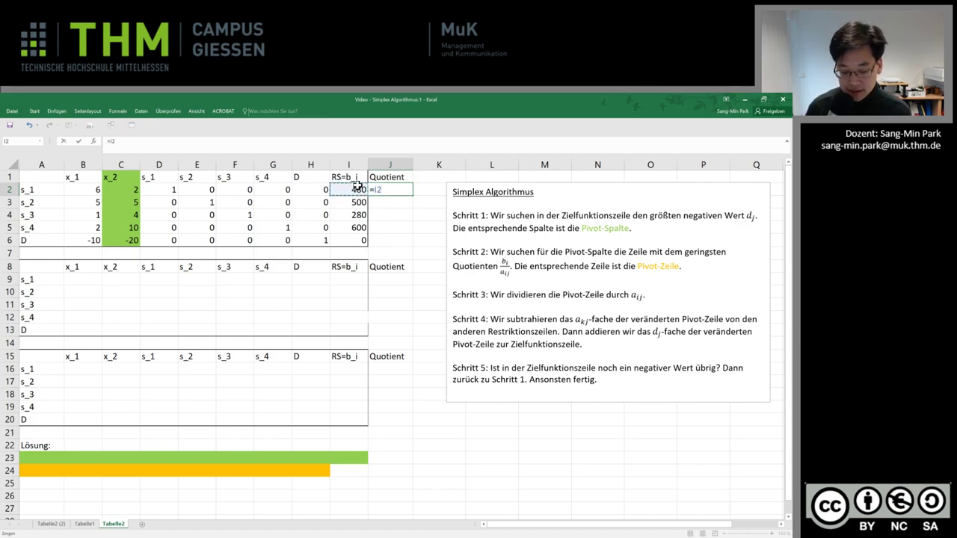
{"action": "type", "text": "/"}
{"action": "left_click", "coordinate": [120, 192]}
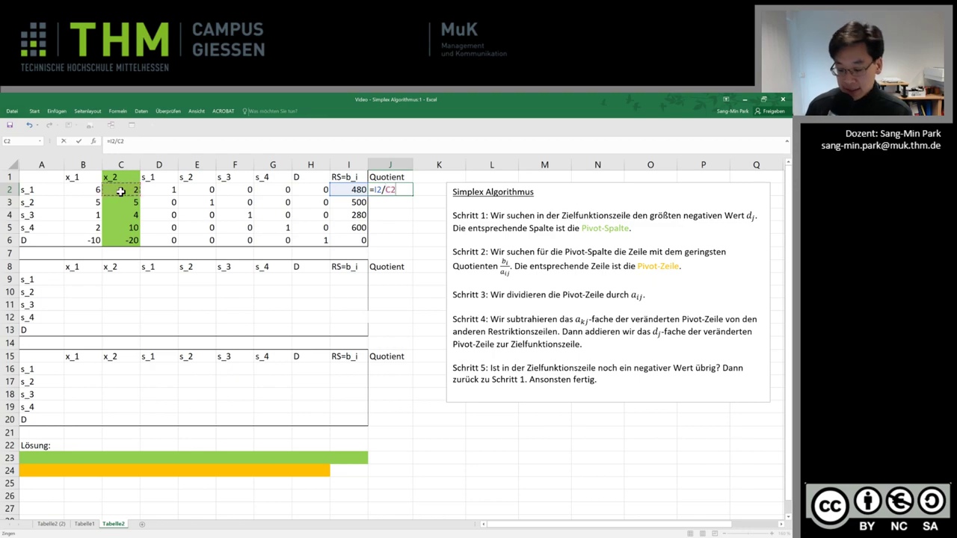
{"action": "key", "text": "Return"}
{"action": "key", "text": "Up"}
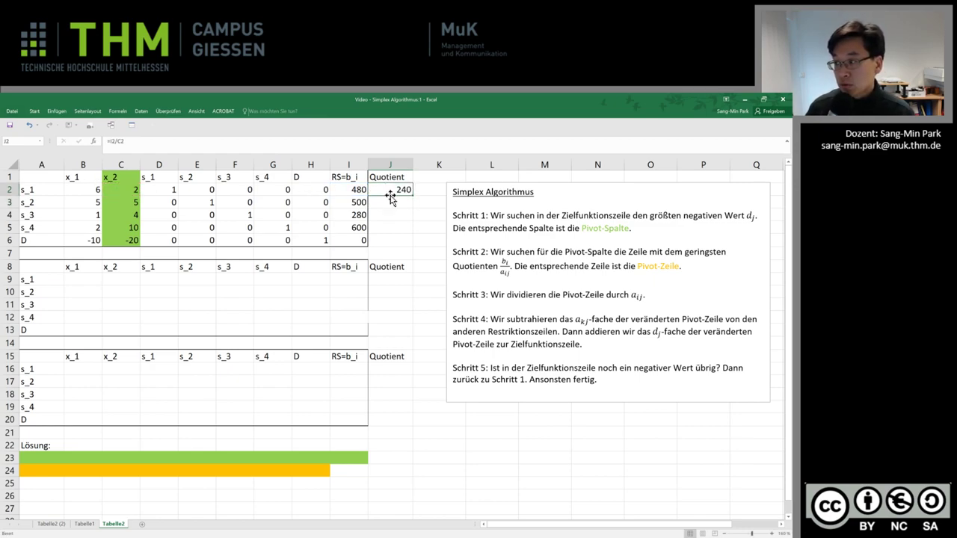
{"action": "left_click_drag", "start_coordinate": [413, 196], "coordinate": [413, 233]}
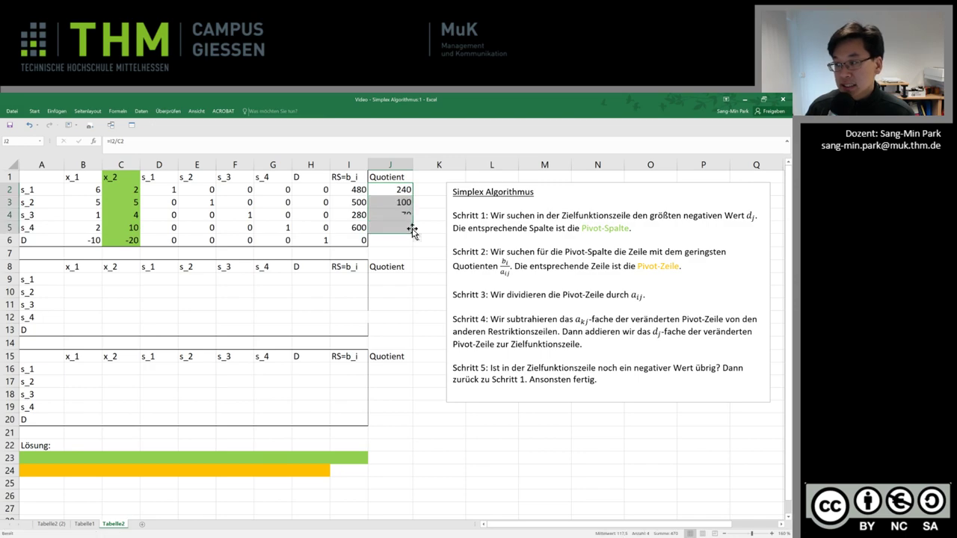
Compare the quotients in J2:J5 with their right-hand sides and pivot column values to identify the smallest one.
{"action": "left_click", "coordinate": [393, 189]}
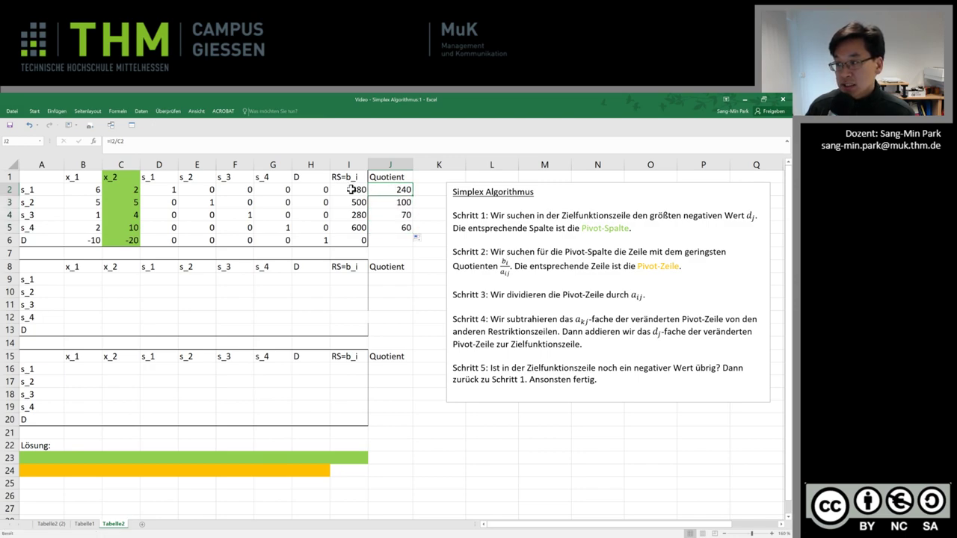
{"action": "left_click", "coordinate": [352, 189]}
{"action": "left_click", "coordinate": [127, 189]}
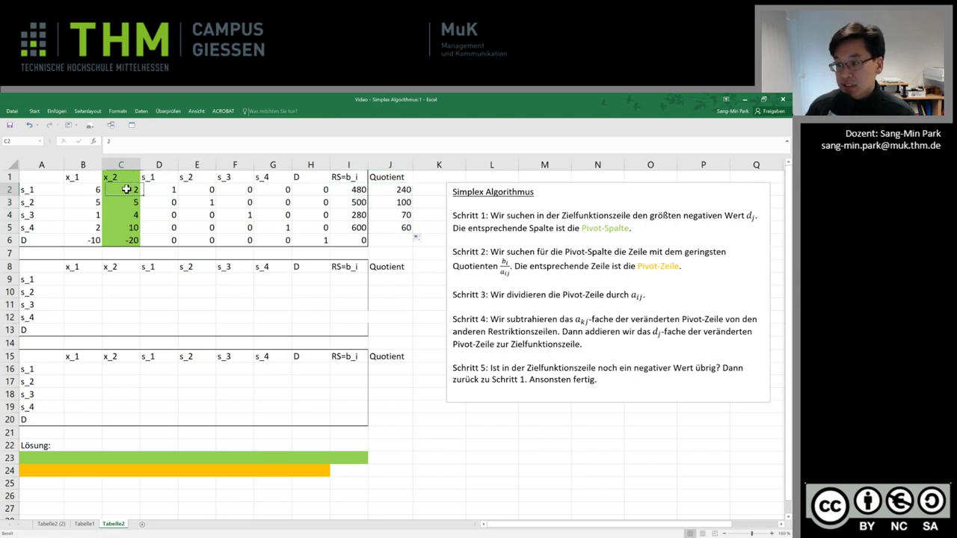
{"action": "left_click", "coordinate": [352, 202]}
{"action": "left_click", "coordinate": [126, 200]}
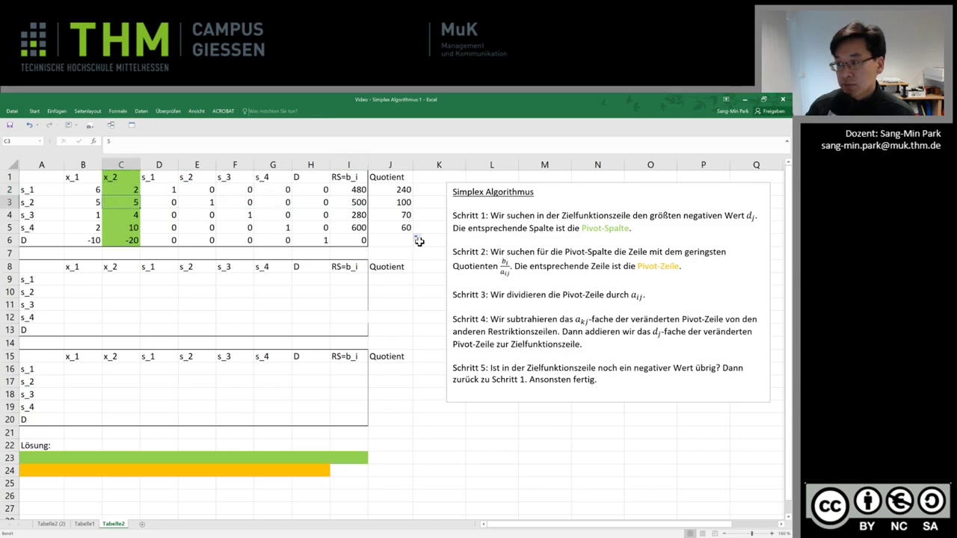
{"action": "left_click", "coordinate": [387, 206]}
{"action": "left_click", "coordinate": [388, 216]}
{"action": "left_click_drag", "start_coordinate": [391, 189], "coordinate": [390, 228]}
Mark the pivot row by filling the s_4 cells A5:J5 of the first tableau with orange.
{"action": "left_click", "coordinate": [390, 229]}
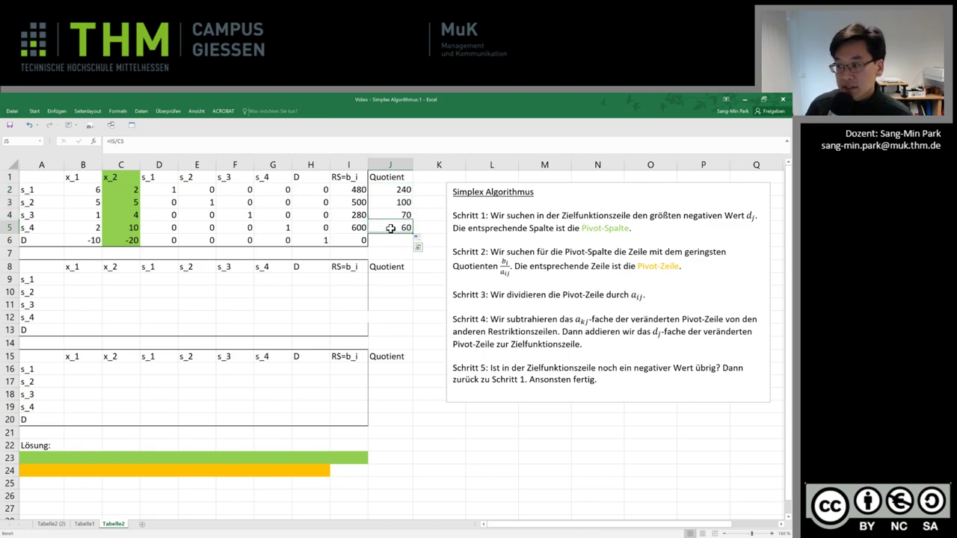
{"action": "left_click_drag", "start_coordinate": [9, 227], "coordinate": [47, 228]}
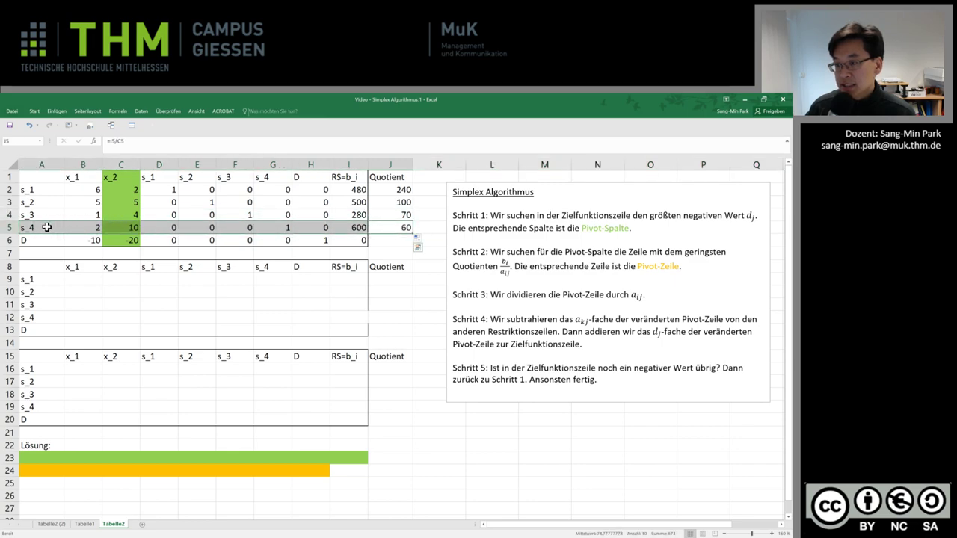
{"action": "right_click", "coordinate": [47, 228]}
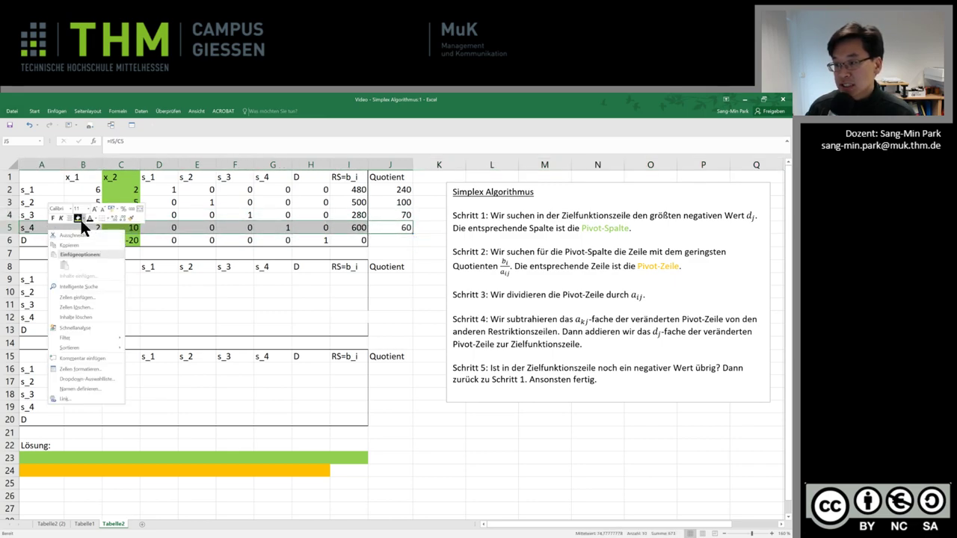
{"action": "left_click", "coordinate": [81, 216]}
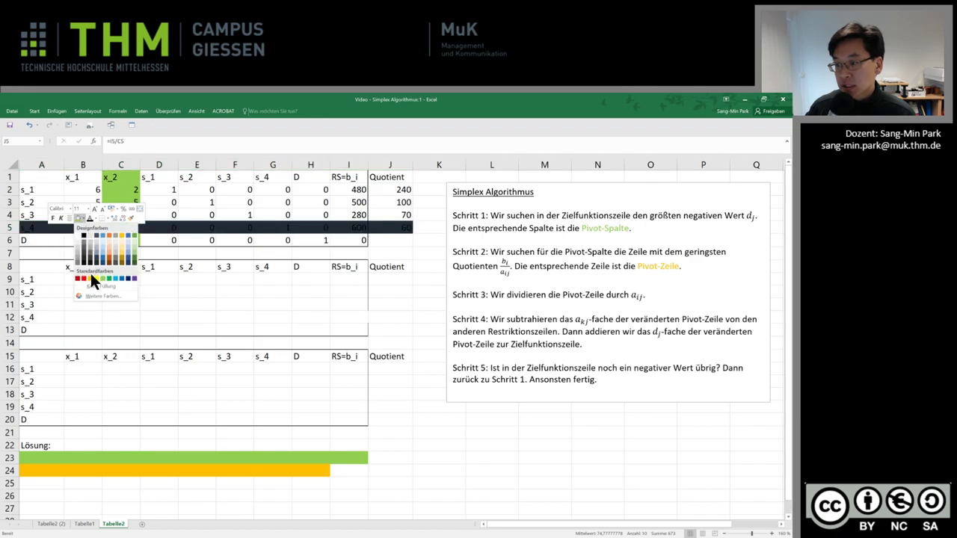
{"action": "left_click", "coordinate": [117, 271]}
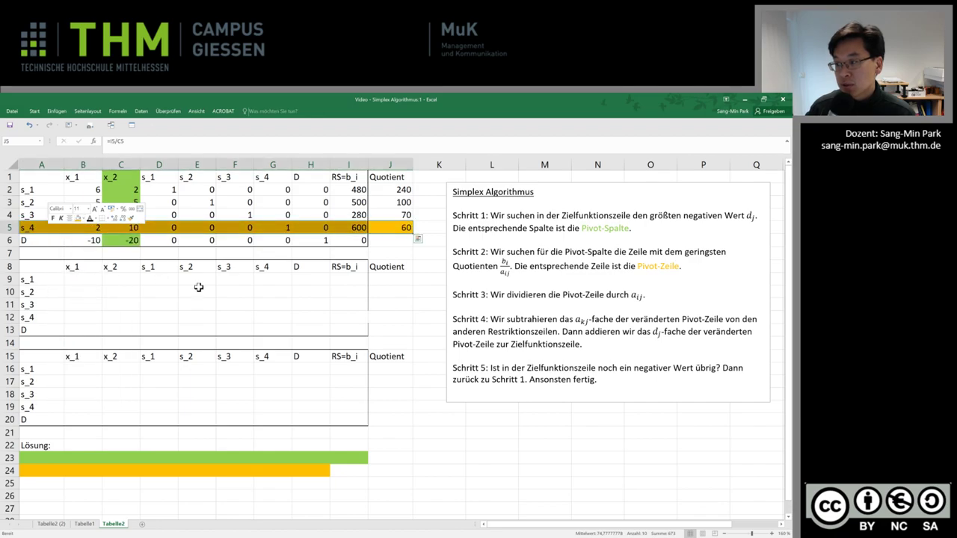
Divide the pivot row by the pivot element: enter =B5/$C$5 in B12 and fill it across to I12.
{"action": "left_click", "coordinate": [549, 270]}
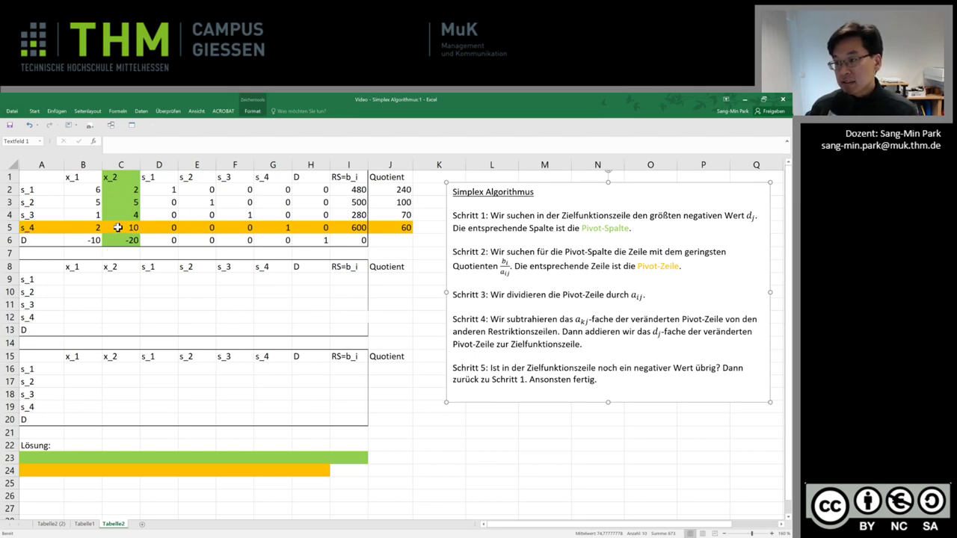
{"action": "left_click", "coordinate": [119, 229]}
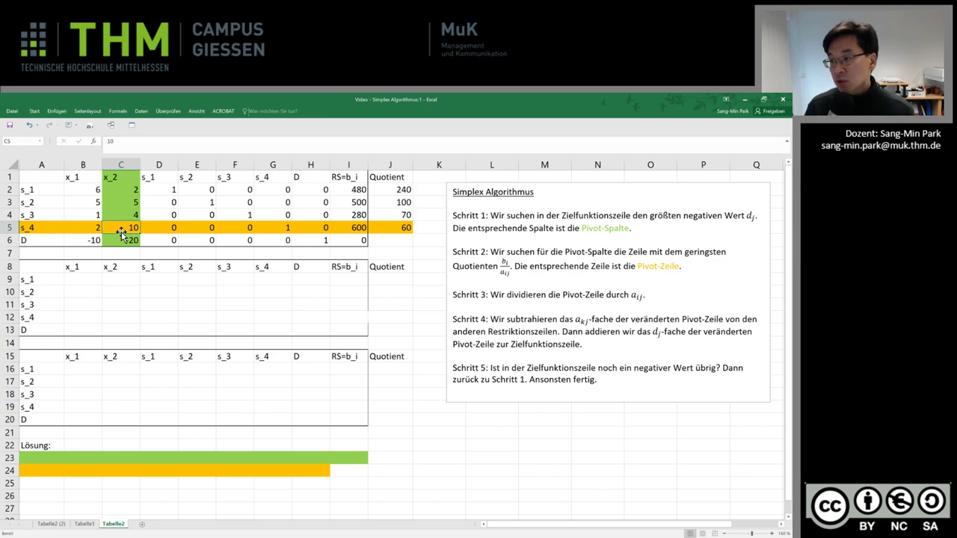
{"action": "left_click", "coordinate": [521, 295]}
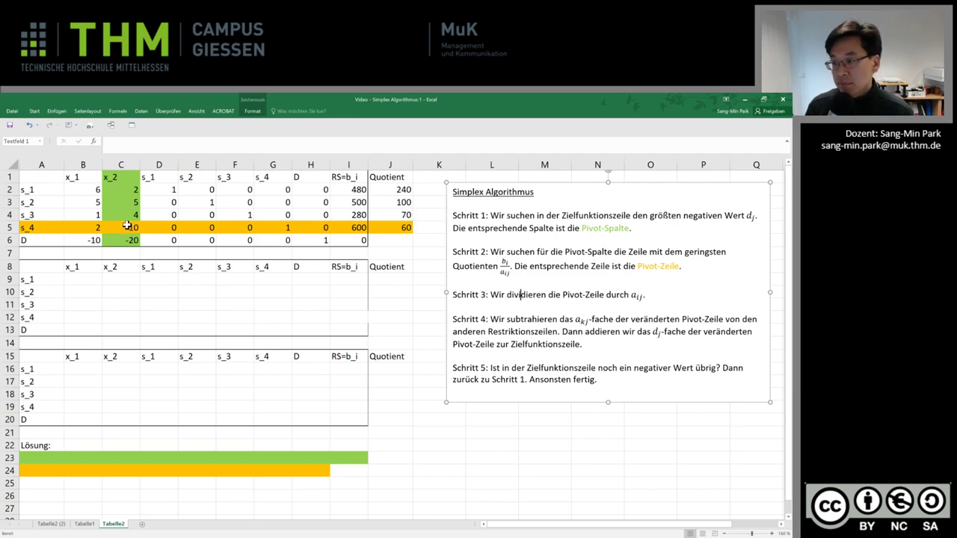
{"action": "left_click", "coordinate": [85, 315]}
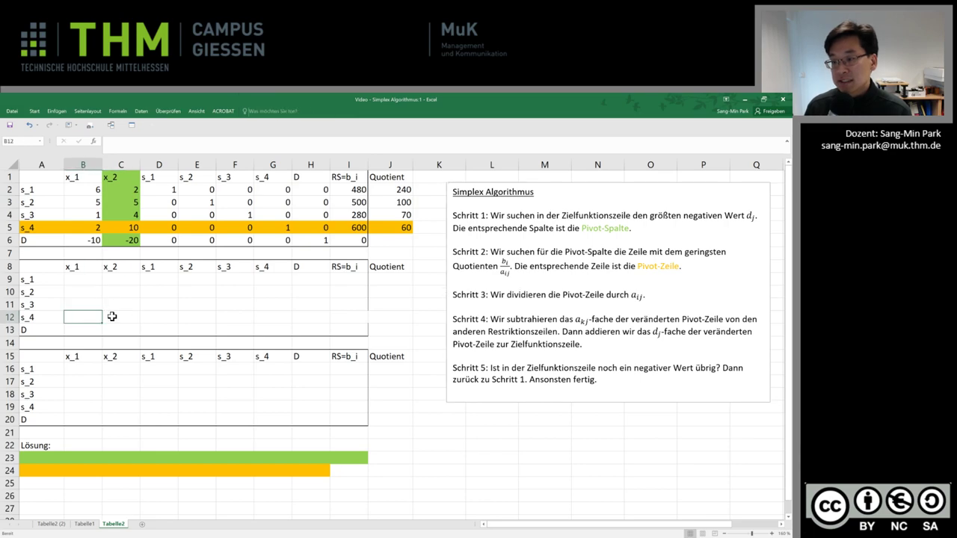
{"action": "type", "text": "="}
{"action": "left_click", "coordinate": [87, 228]}
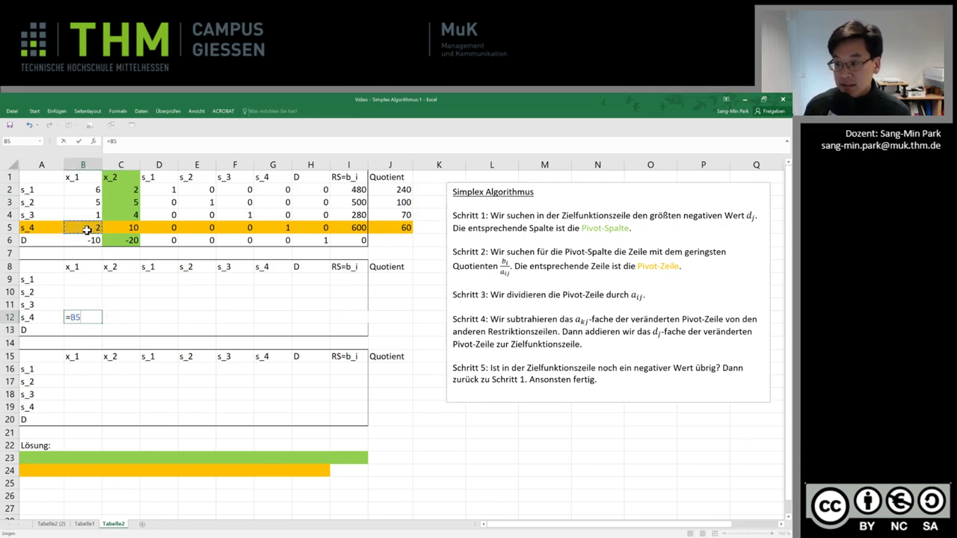
{"action": "type", "text": "/"}
{"action": "left_click", "coordinate": [124, 228]}
{"action": "key", "text": "F4"}
{"action": "key", "text": "Return"}
{"action": "key", "text": "Up"}
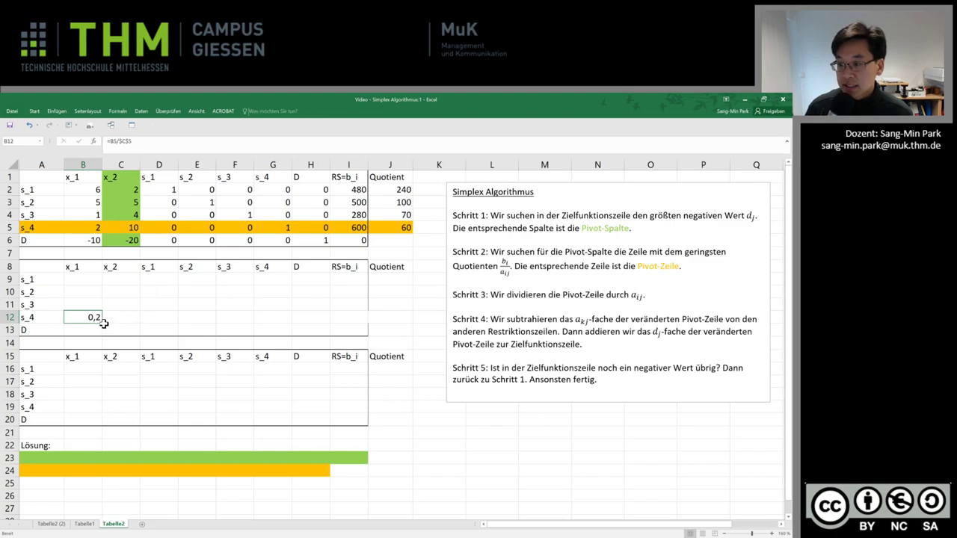
{"action": "left_click_drag", "start_coordinate": [103, 323], "coordinate": [349, 318]}
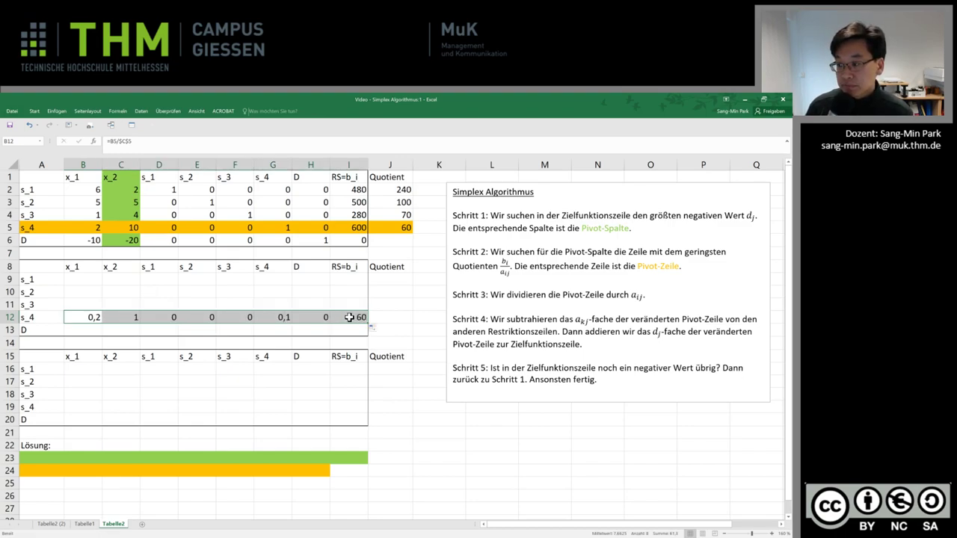
{"action": "left_click", "coordinate": [349, 318]}
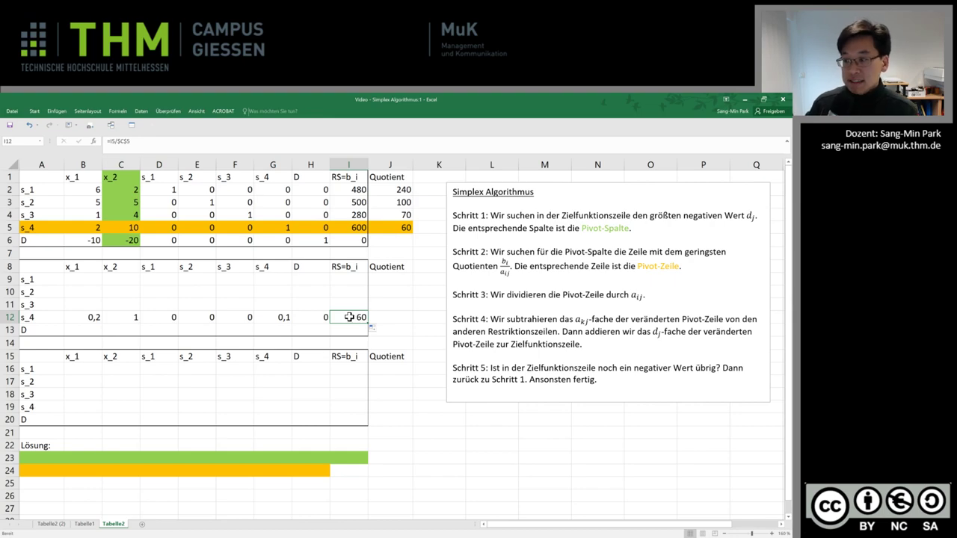
Review Schritt 4 and identify the cells B2, C2 and B12 needed to recalculate the s_1 row of the second tableau.
{"action": "left_click", "coordinate": [510, 322]}
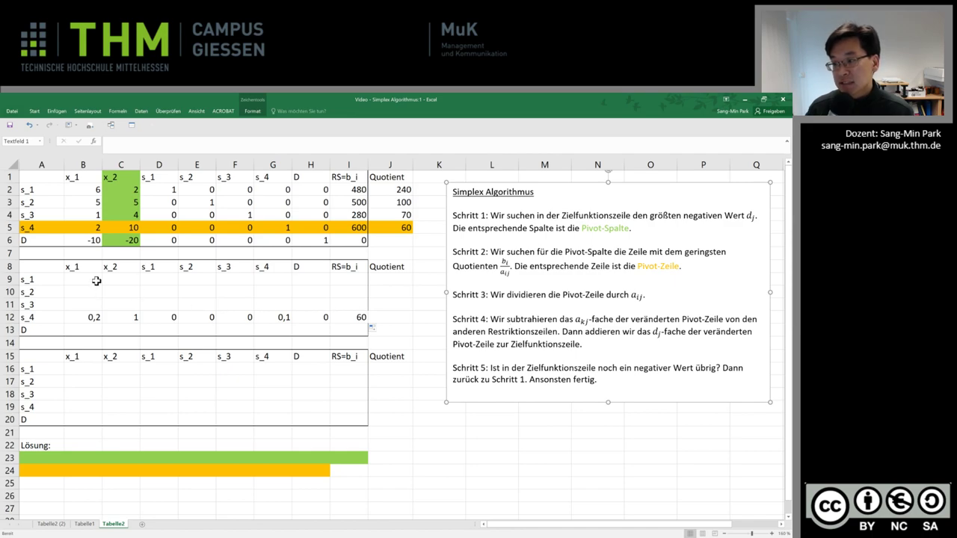
{"action": "left_click_drag", "start_coordinate": [84, 280], "coordinate": [82, 280]}
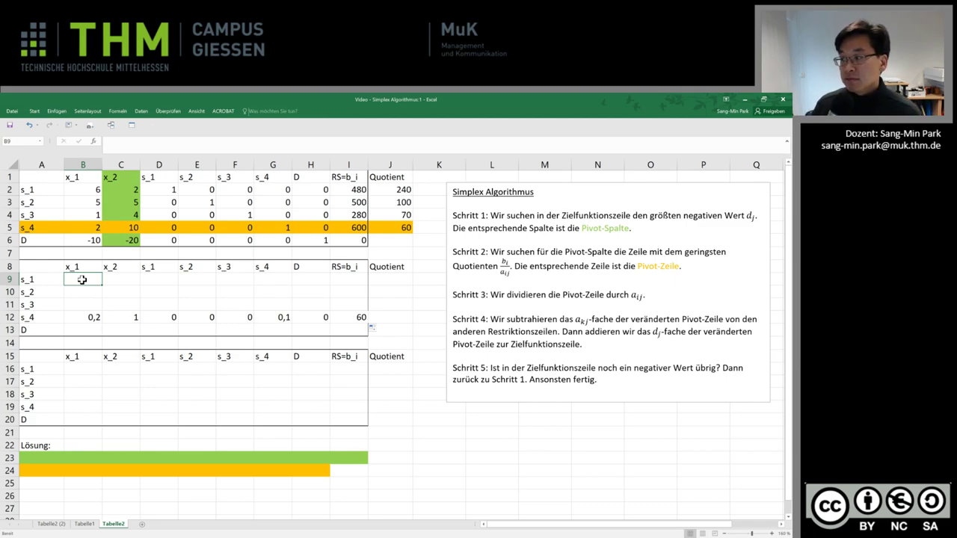
{"action": "left_click", "coordinate": [87, 191]}
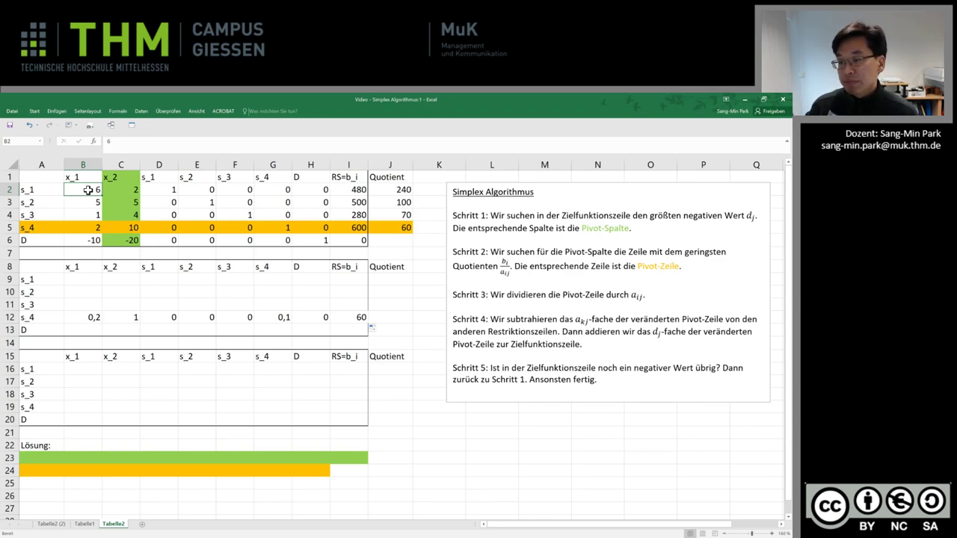
{"action": "left_click_drag", "start_coordinate": [118, 188], "coordinate": [118, 191]}
{"action": "left_click", "coordinate": [91, 191]}
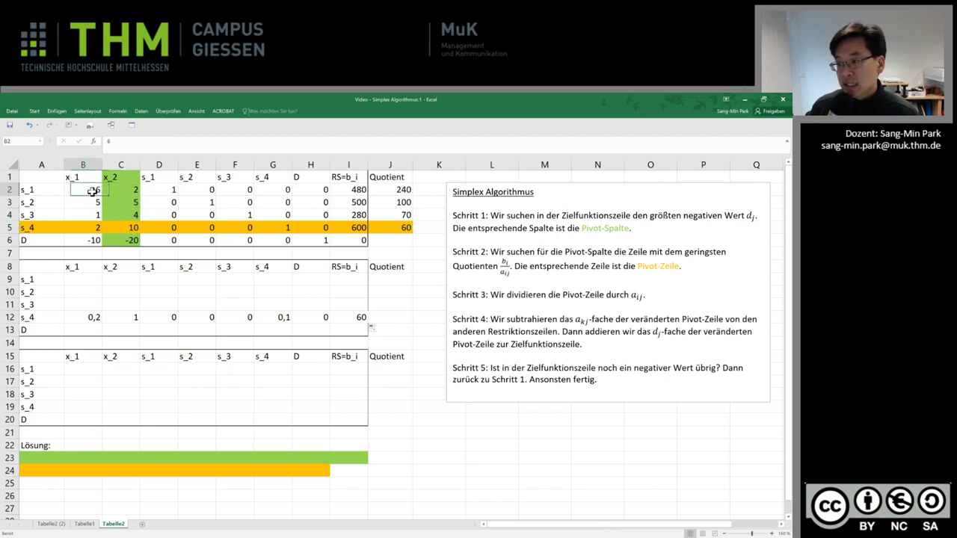
{"action": "left_click", "coordinate": [118, 191]}
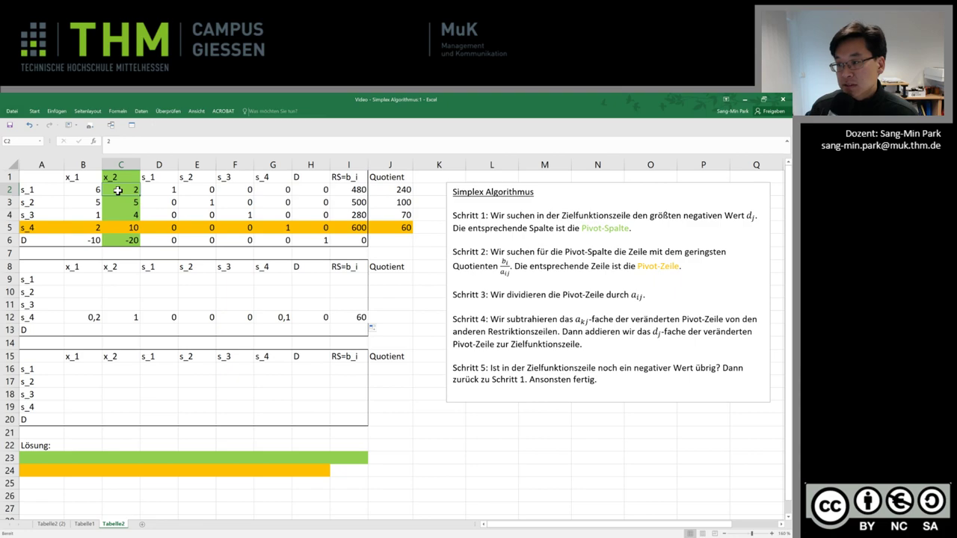
{"action": "left_click", "coordinate": [83, 317]}
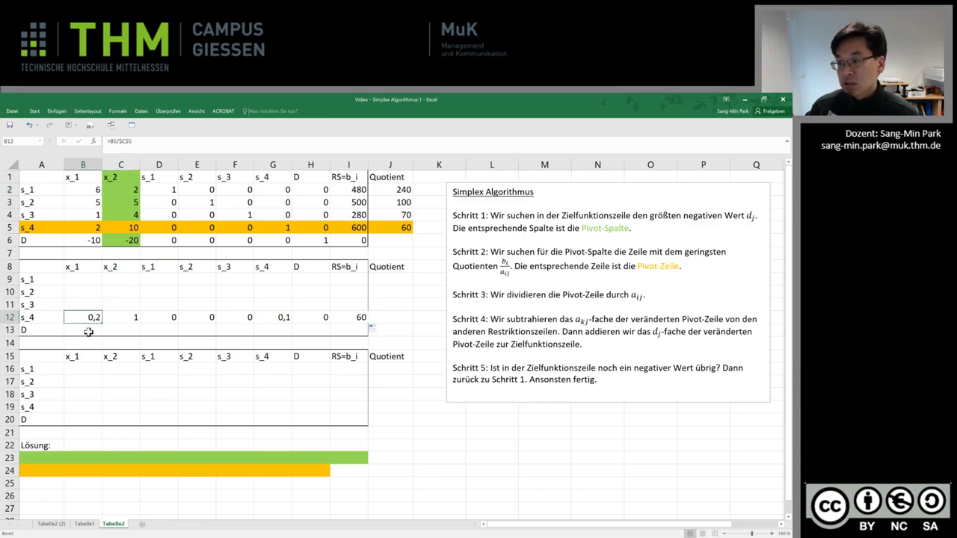
Enter the formula =B2-$C2*B$12 in B9 to subtract the multiple of the new pivot row from the s_1 row.
{"action": "left_click", "coordinate": [93, 277]}
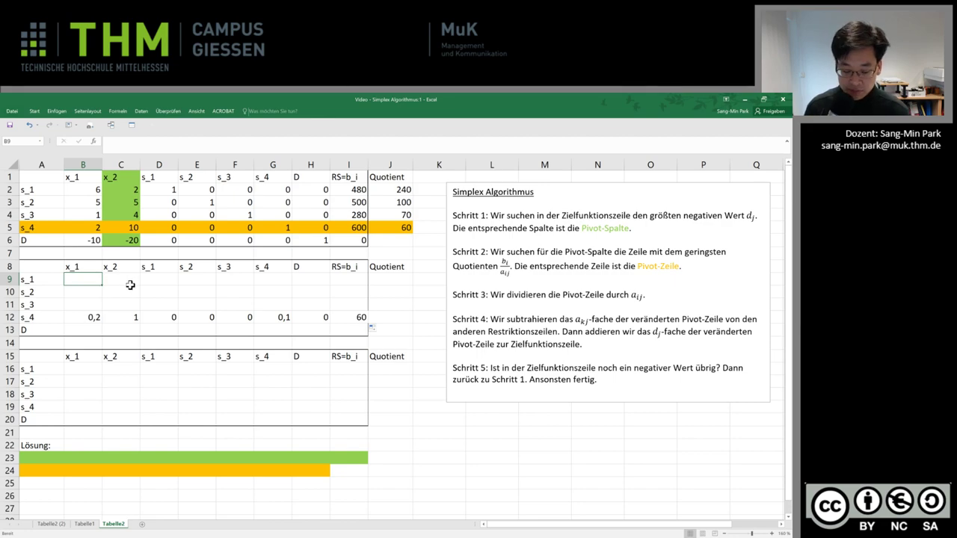
{"action": "type", "text": "="}
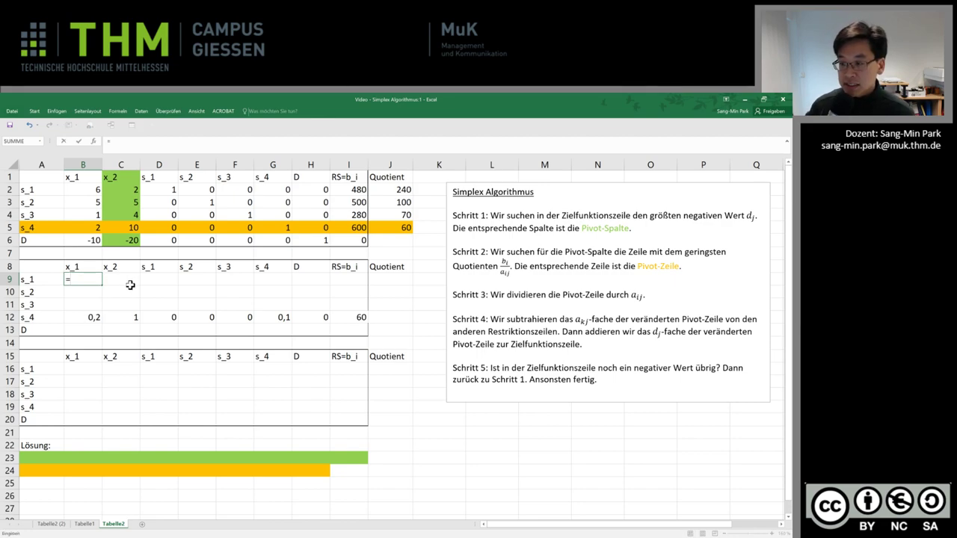
{"action": "left_click", "coordinate": [72, 191]}
{"action": "type", "text": "-"}
{"action": "left_click", "coordinate": [116, 192]}
{"action": "key", "text": "F4"}
{"action": "key", "text": "F4"}
{"action": "key", "text": "F4"}
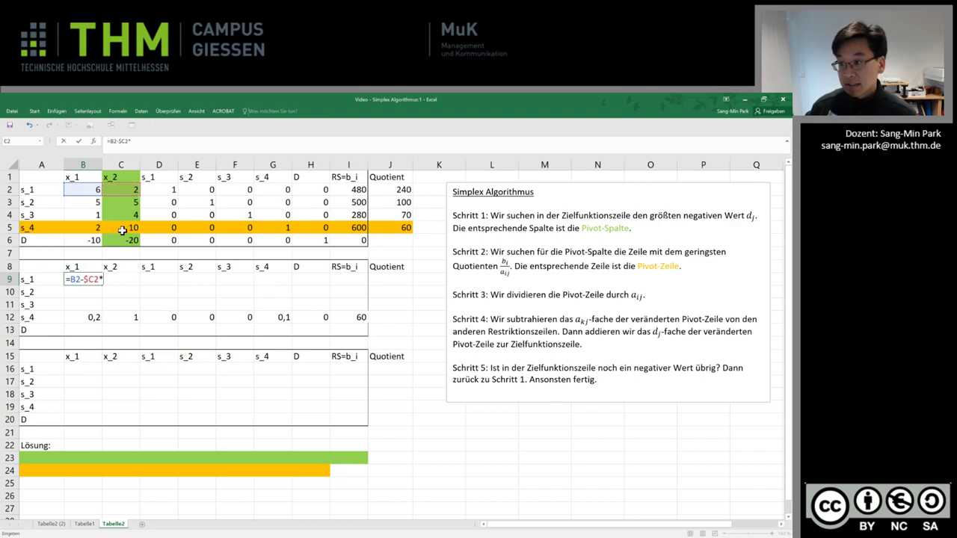
{"action": "type", "text": "*"}
{"action": "left_click", "coordinate": [88, 317]}
{"action": "key", "text": "F4"}
{"action": "key", "text": "F4"}
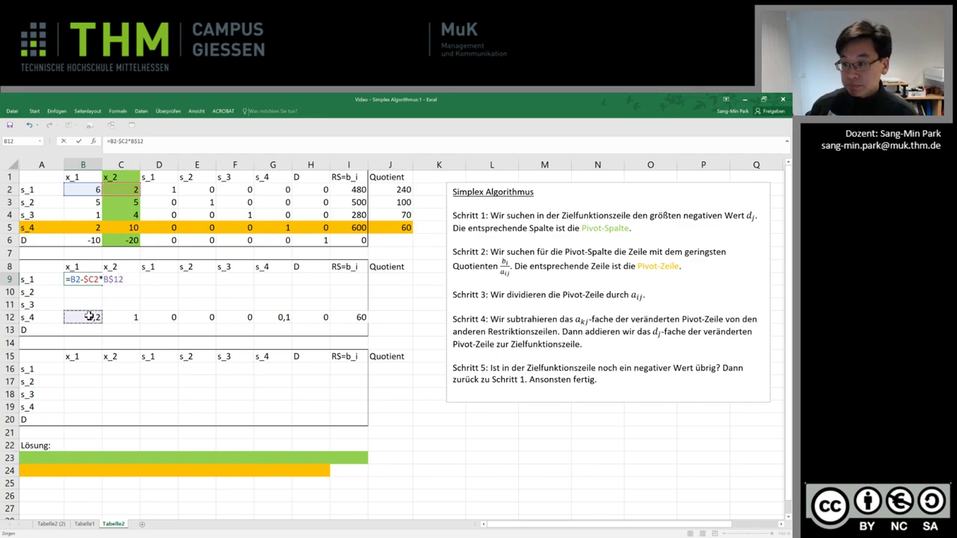
{"action": "key", "text": "ctrl+Return"}
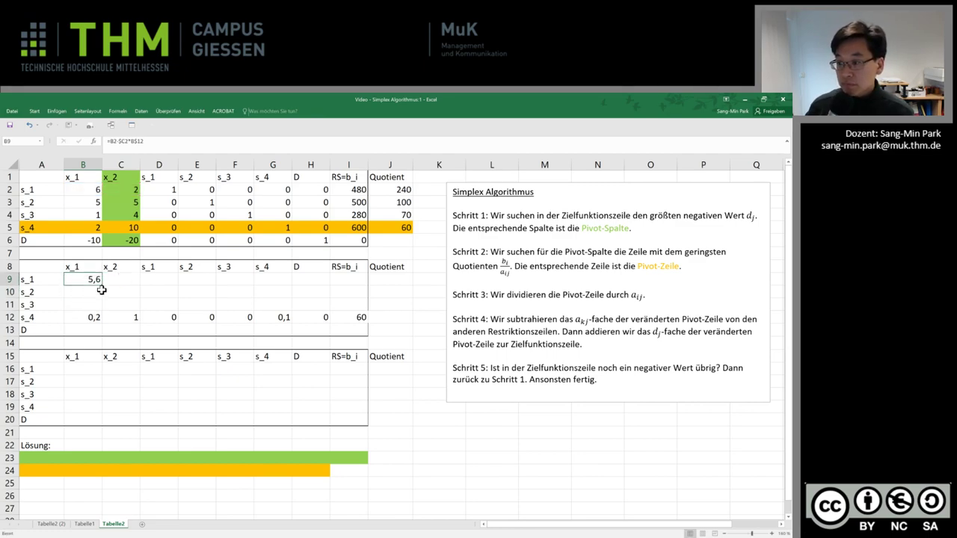
Fill the B9 formula across to I9 and copy B9:I9 into the s_2 and s_3 rows starting at B10 and B11.
{"action": "left_click_drag", "start_coordinate": [101, 285], "coordinate": [357, 288]}
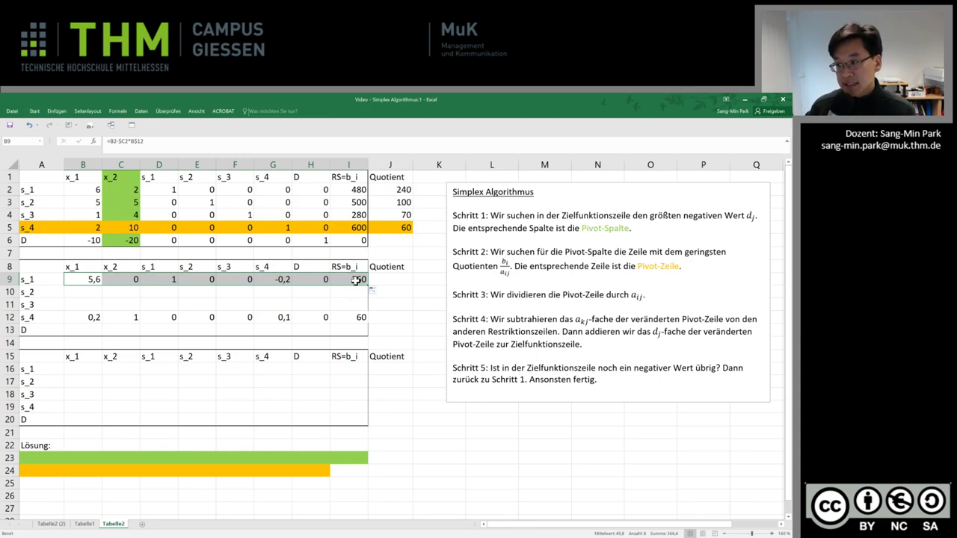
{"action": "key", "text": "ctrl+c"}
{"action": "left_click", "coordinate": [100, 293]}
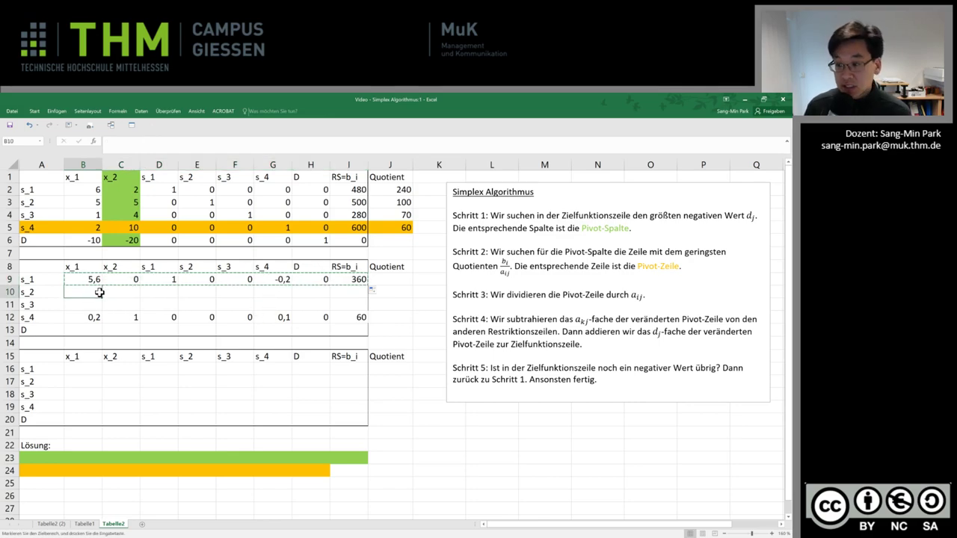
{"action": "key", "text": "ctrl+v"}
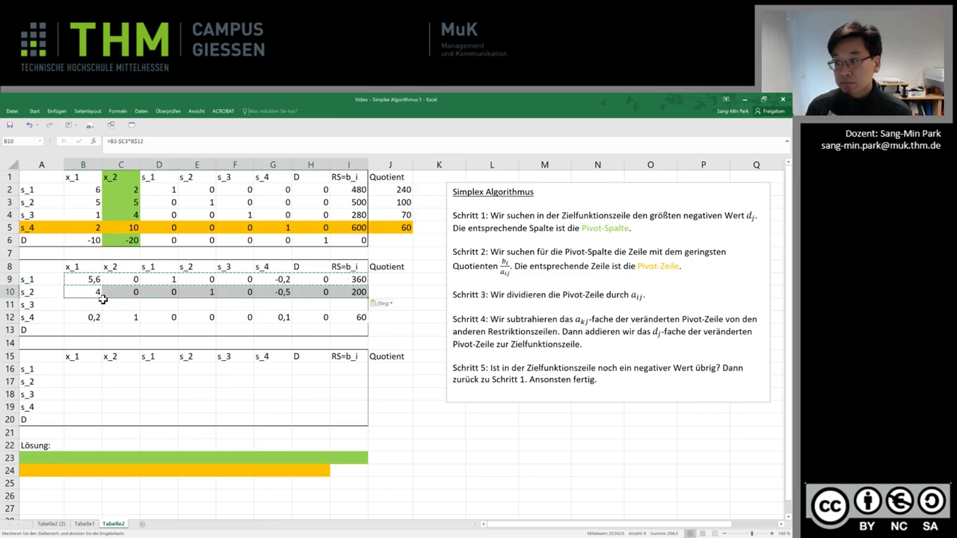
{"action": "left_click", "coordinate": [93, 303]}
{"action": "key", "text": "ctrl+v"}
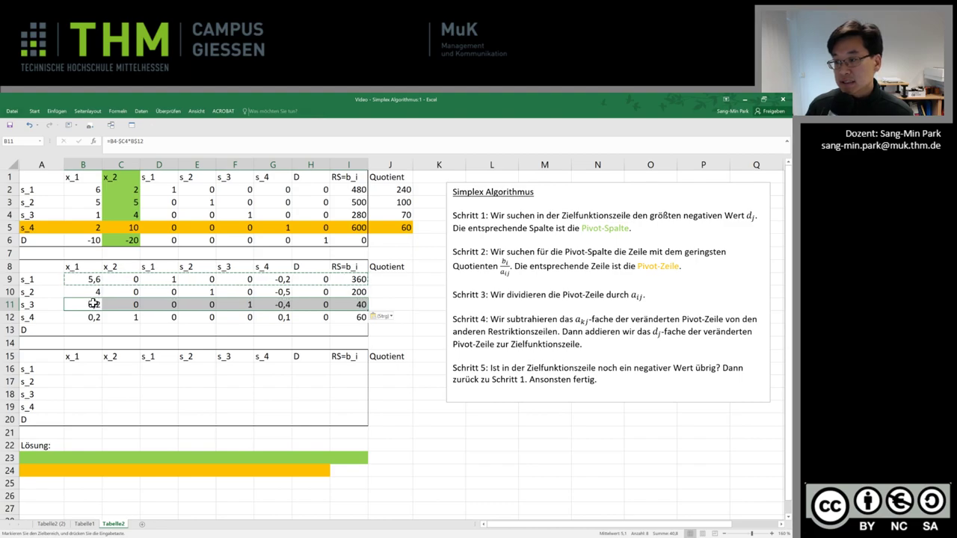
{"action": "left_click", "coordinate": [93, 303]}
{"action": "left_click_drag", "start_coordinate": [93, 279], "coordinate": [350, 308]}
{"action": "left_click", "coordinate": [350, 308]}
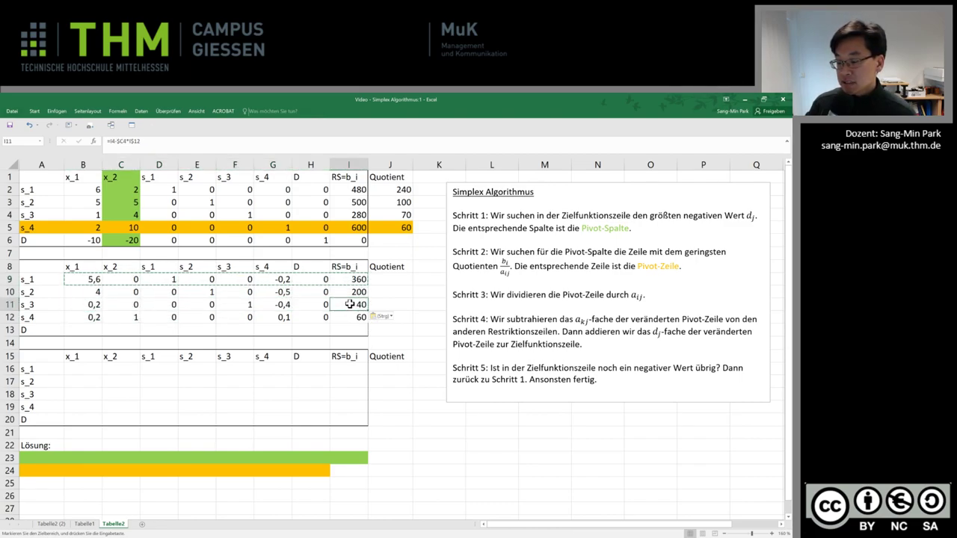
{"action": "key", "text": "Escape"}
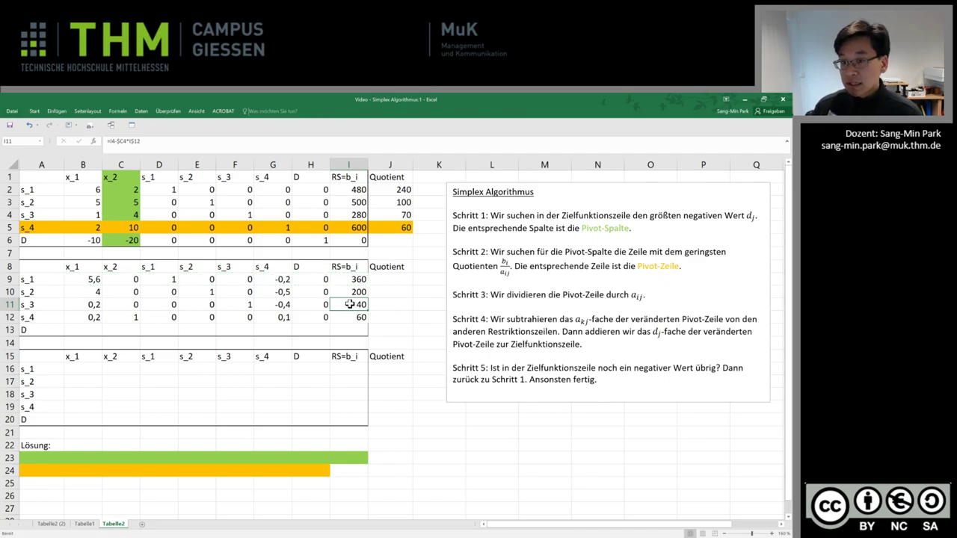
Review the objective-row part of Schritt 4 and examine the cells B6, C6 and row 12 that the new D row depends on.
{"action": "left_click", "coordinate": [562, 332]}
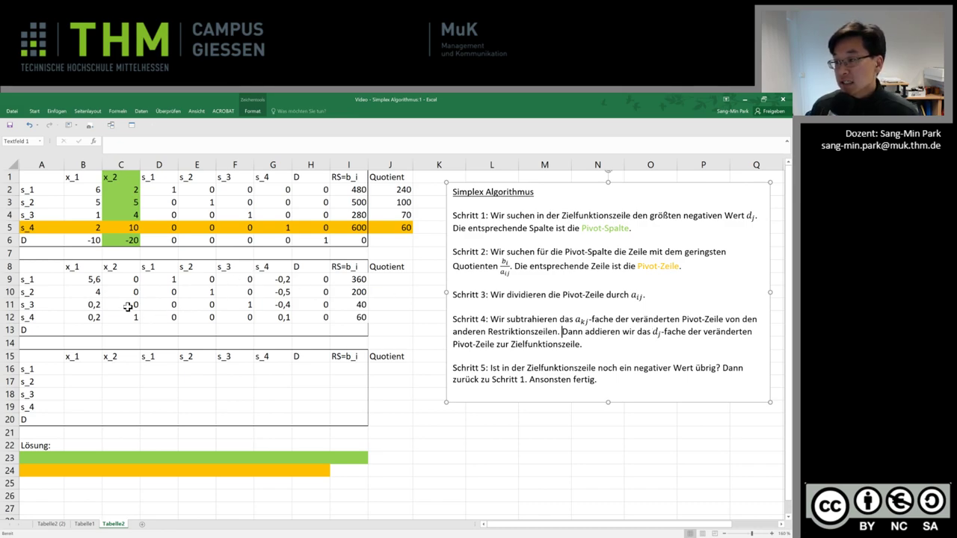
{"action": "left_click", "coordinate": [131, 241]}
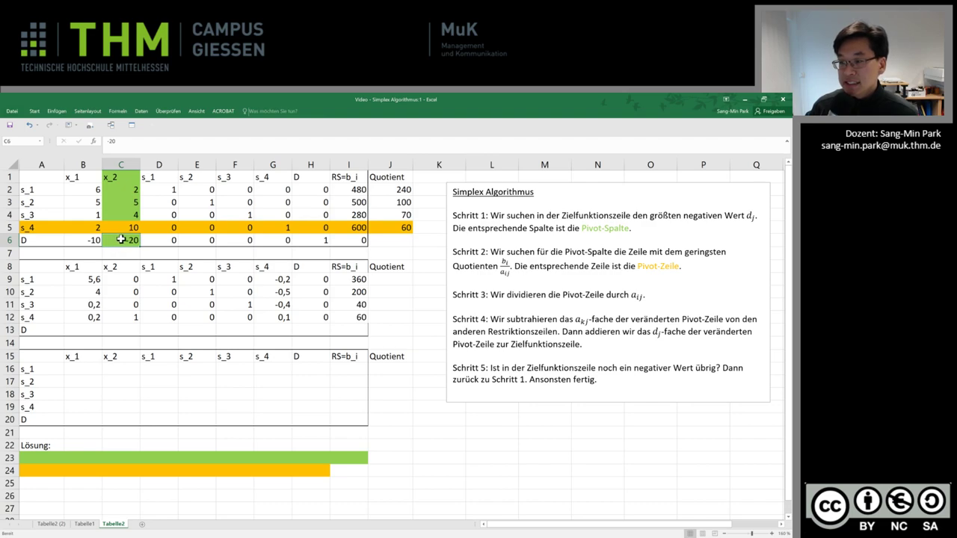
{"action": "left_click", "coordinate": [79, 319]}
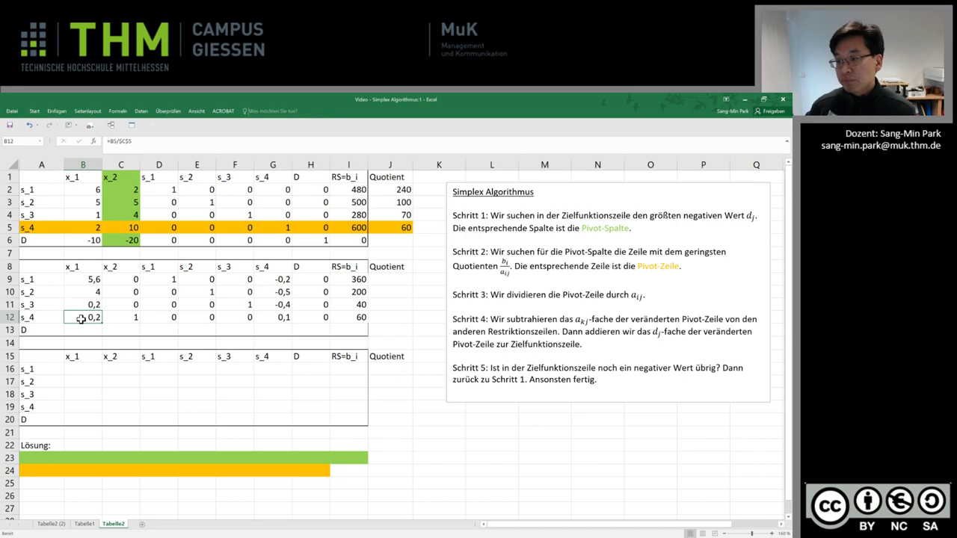
{"action": "key", "text": "Up"}
{"action": "key", "text": "ctrl+shift+Right"}
{"action": "key", "text": "ctrl+v"}
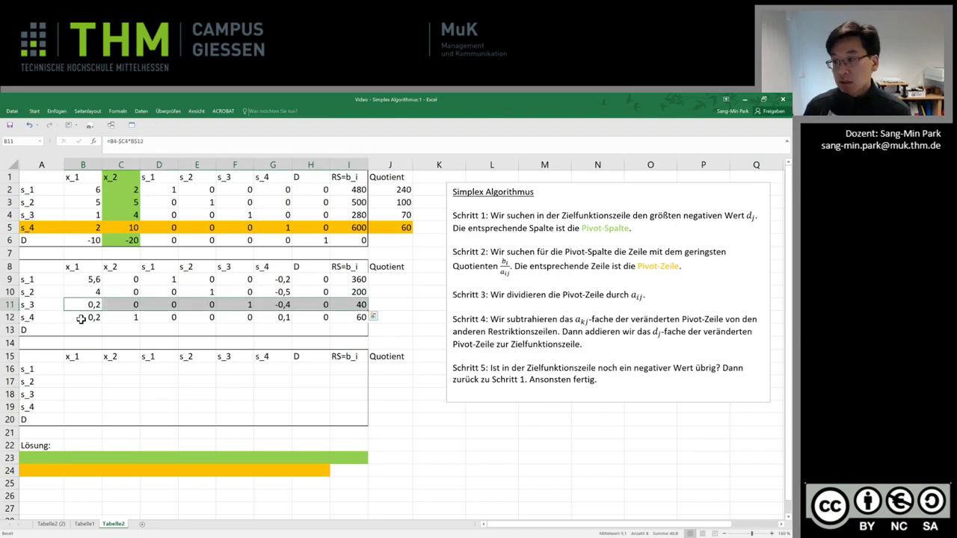
{"action": "left_click", "coordinate": [89, 330]}
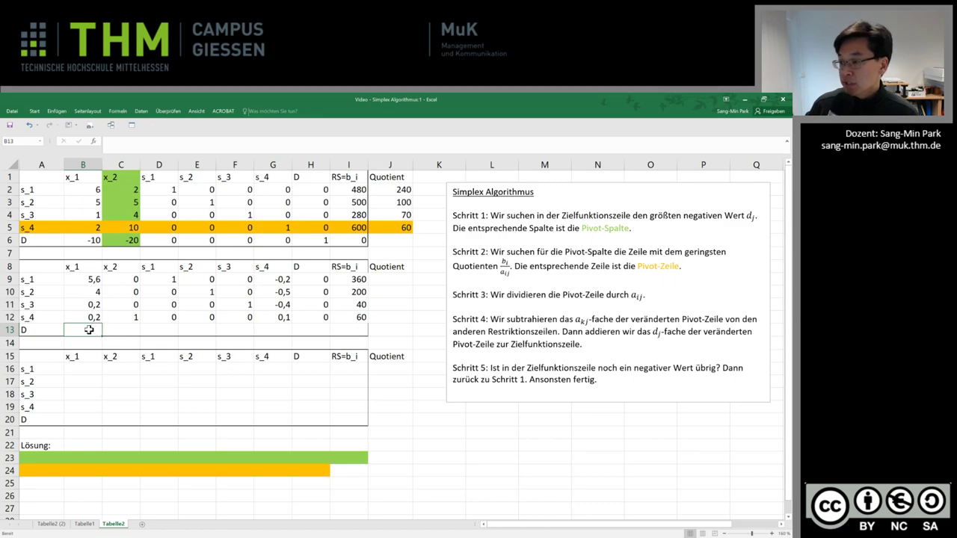
{"action": "left_click", "coordinate": [87, 242]}
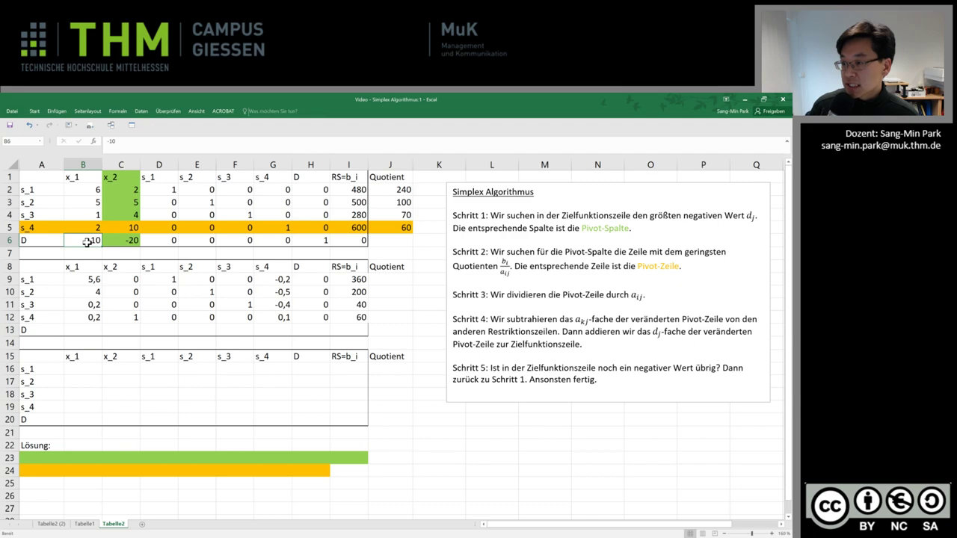
{"action": "left_click", "coordinate": [125, 241]}
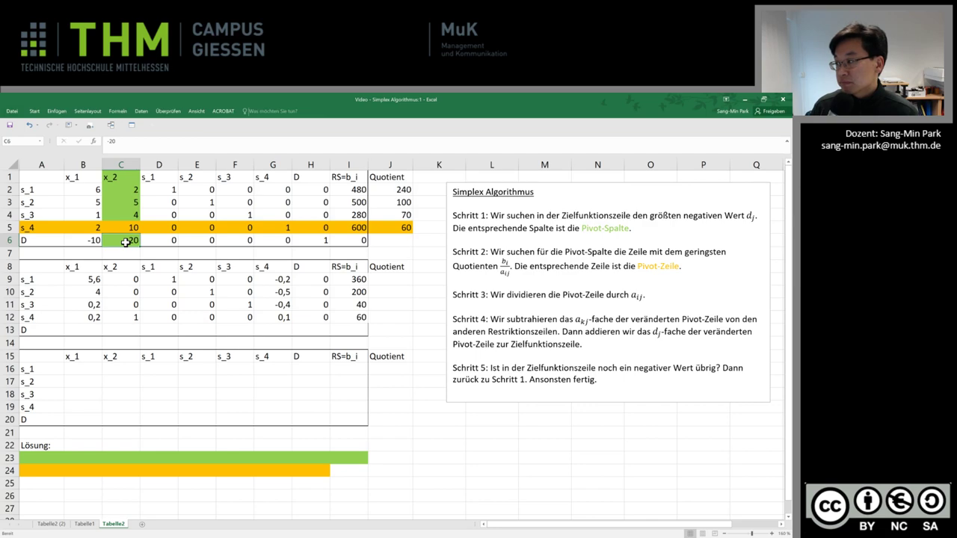
{"action": "left_click", "coordinate": [114, 320]}
Enter the formula =B6-$C$6*B12 in B13 to calculate the x_1 value of the second tableau's D row.
{"action": "left_click", "coordinate": [88, 331]}
{"action": "type", "text": "="}
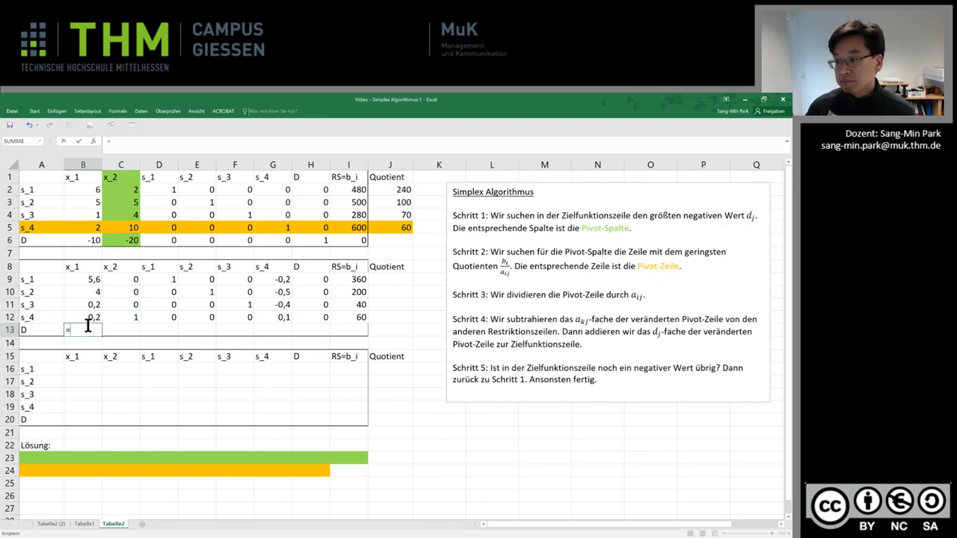
{"action": "left_click", "coordinate": [80, 240]}
{"action": "type", "text": "+"}
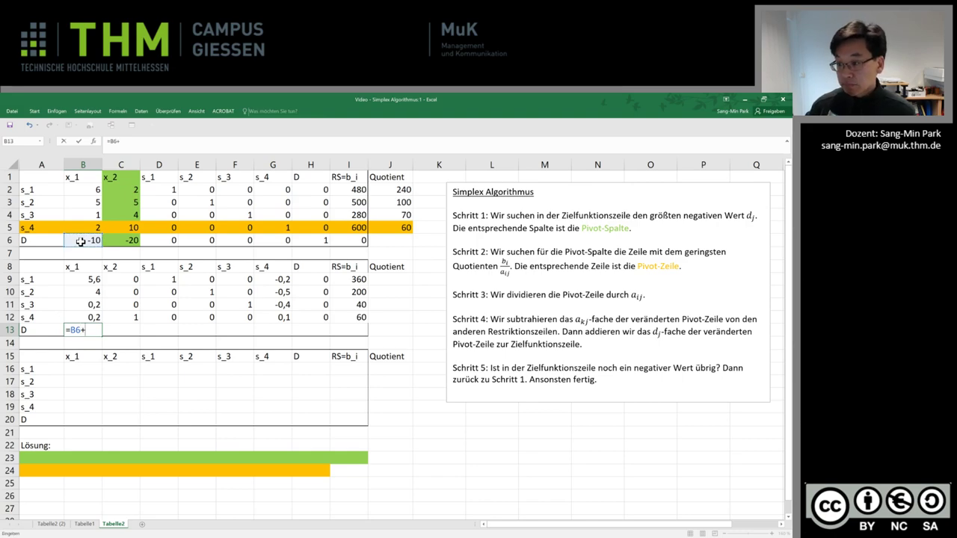
{"action": "key", "text": "BackSpace"}
{"action": "type", "text": "-"}
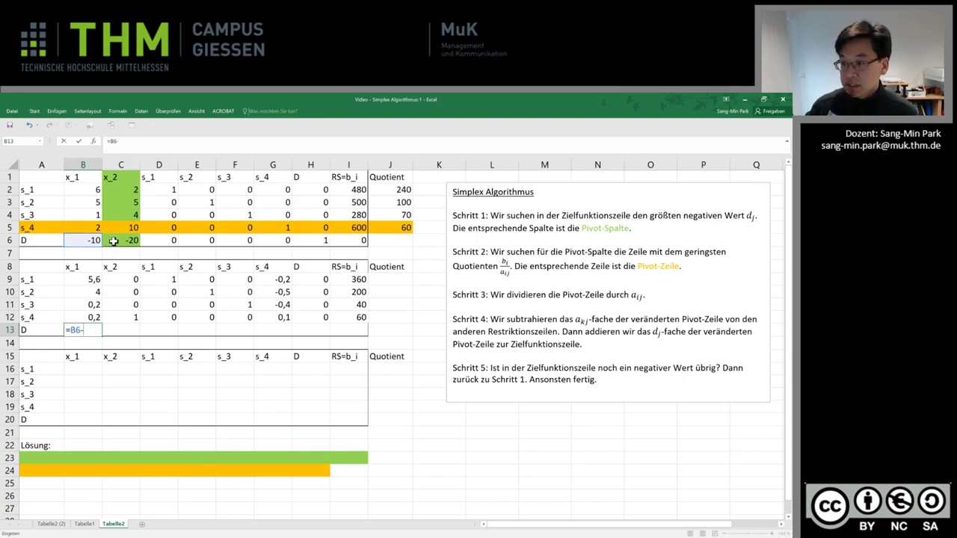
{"action": "left_click", "coordinate": [113, 241]}
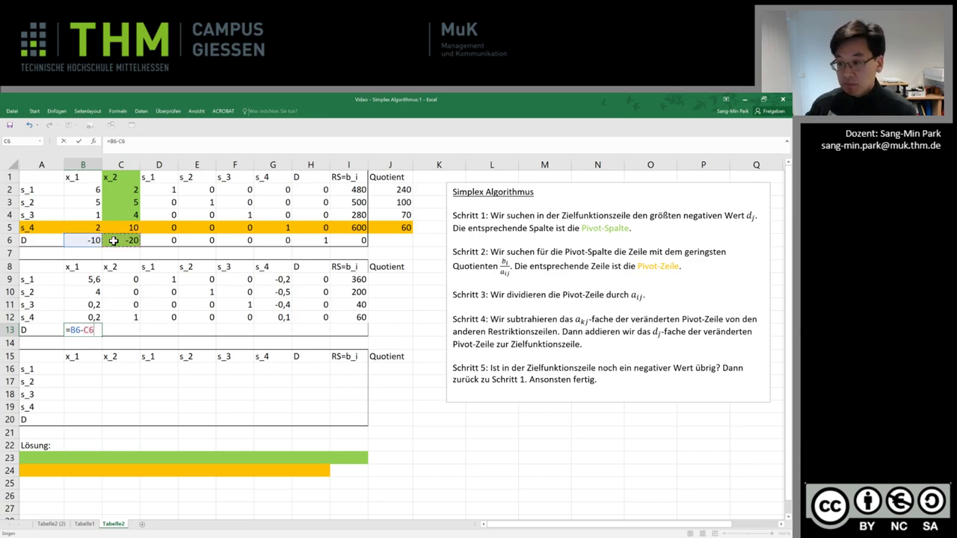
{"action": "key", "text": "F4"}
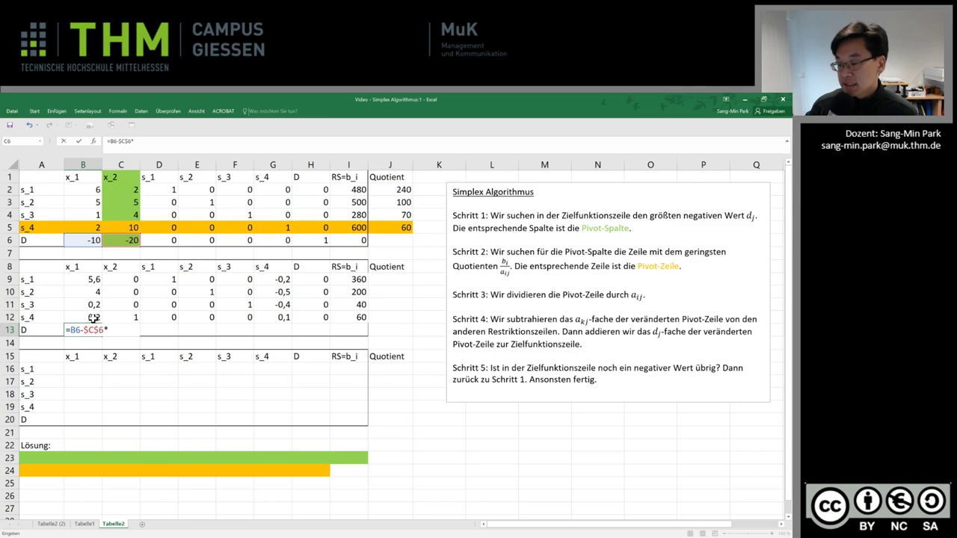
{"action": "left_click", "coordinate": [92, 318]}
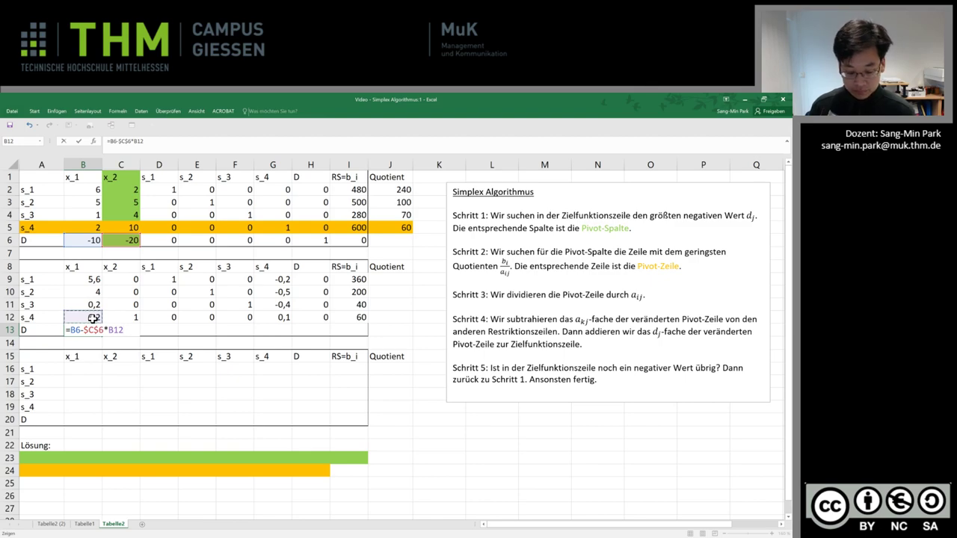
{"action": "key", "text": "Return"}
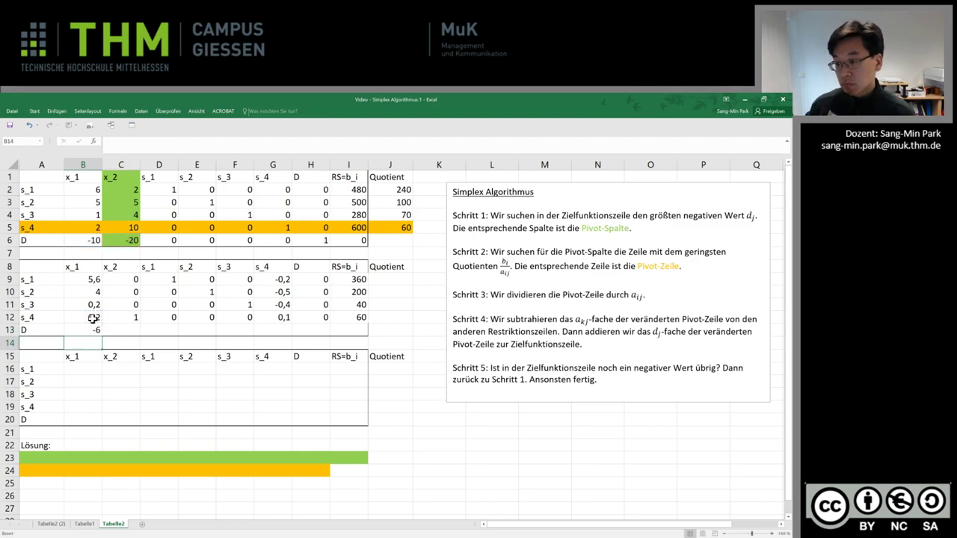
Check the B13 result against its source cells B6, C6 and B12.
{"action": "key", "text": "Up"}
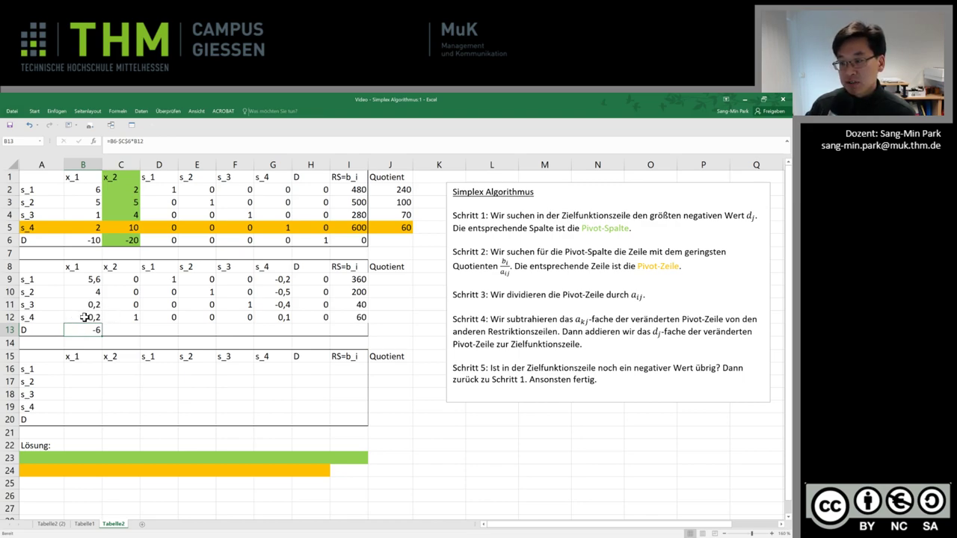
{"action": "left_click", "coordinate": [77, 244]}
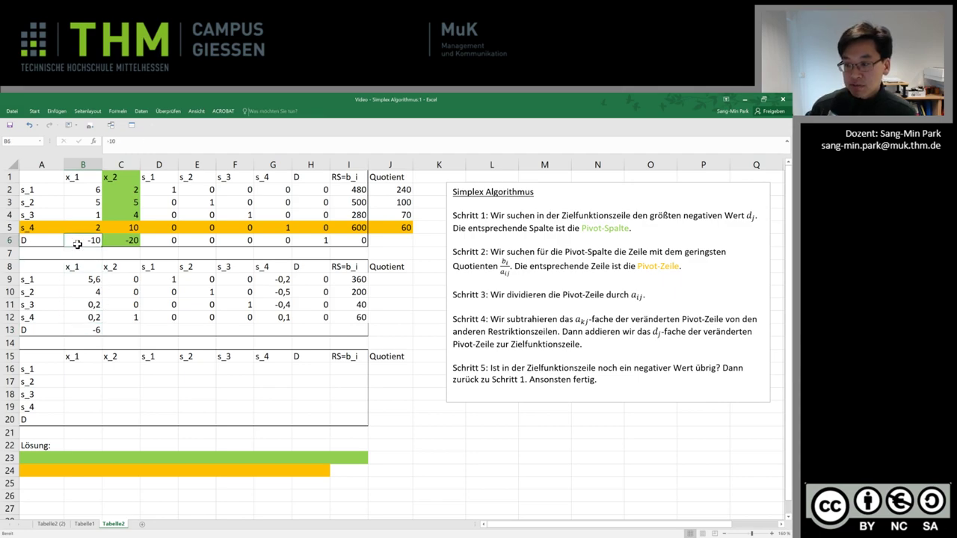
{"action": "left_click", "coordinate": [117, 240]}
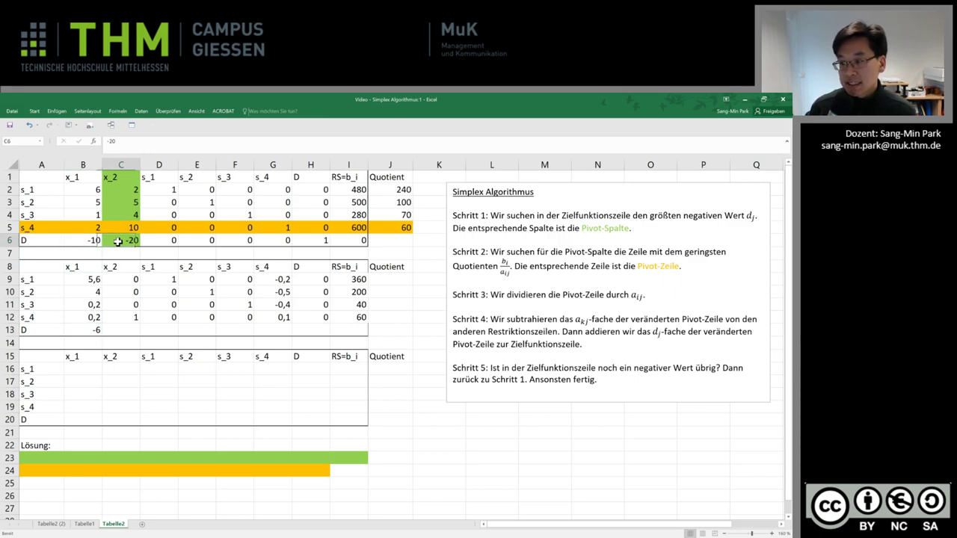
{"action": "left_click", "coordinate": [75, 319]}
{"action": "left_click", "coordinate": [80, 329]}
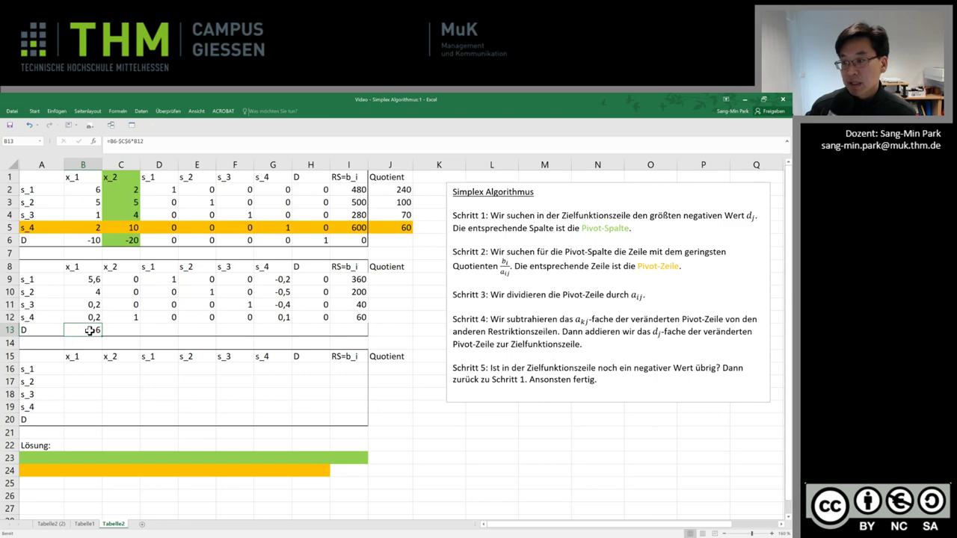
Fill the B13 formula across to I13 and check the D row for remaining negative values.
{"action": "left_click_drag", "start_coordinate": [103, 336], "coordinate": [352, 334]}
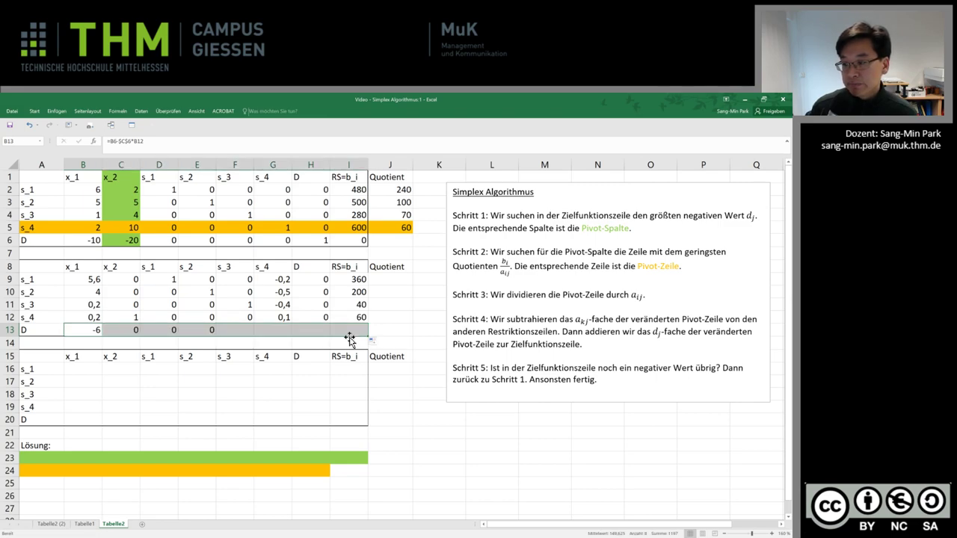
{"action": "left_click", "coordinate": [123, 329]}
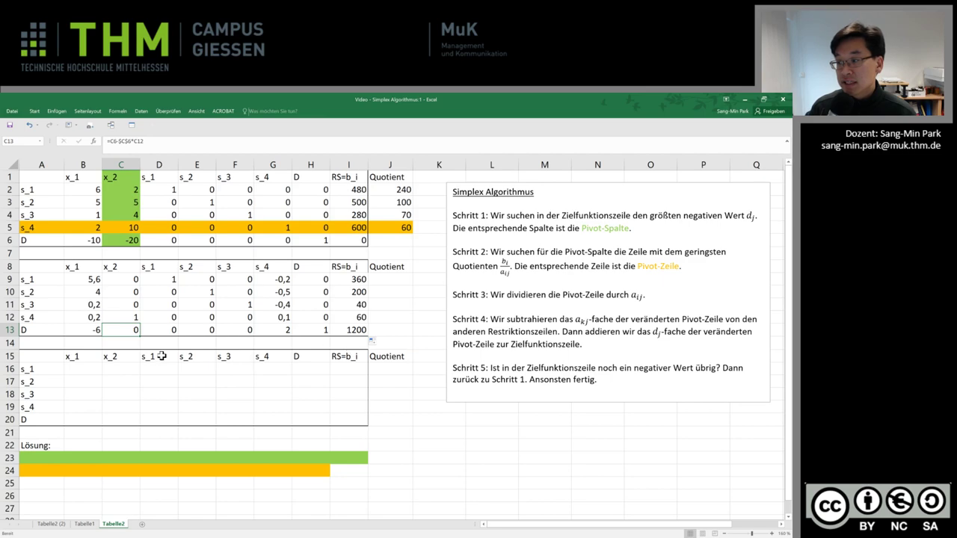
{"action": "left_click", "coordinate": [66, 334]}
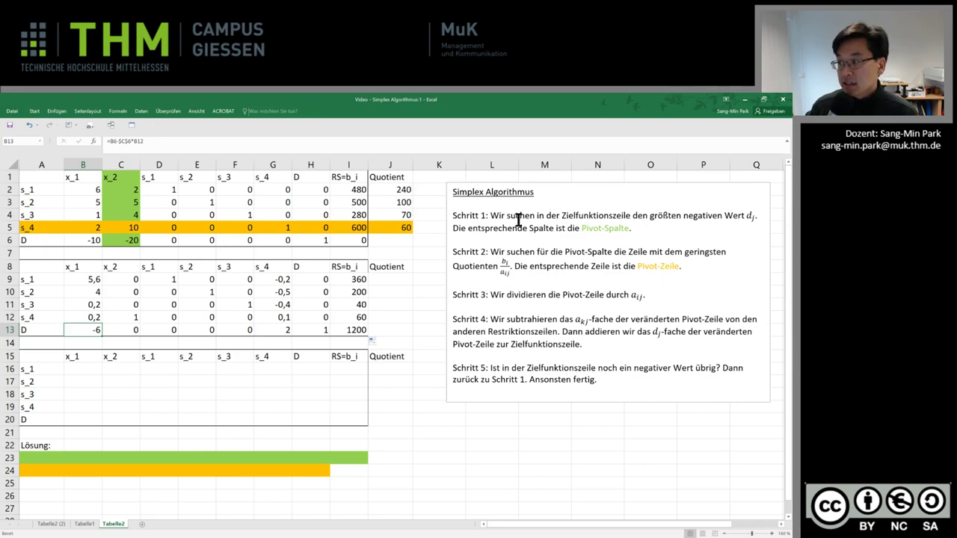
Mark the x_1 column B8:B13 of the second tableau with the green pivot-column fill.
{"action": "left_click_drag", "start_coordinate": [88, 269], "coordinate": [88, 329]}
{"action": "right_click", "coordinate": [88, 329]}
{"action": "left_click", "coordinate": [123, 316]}
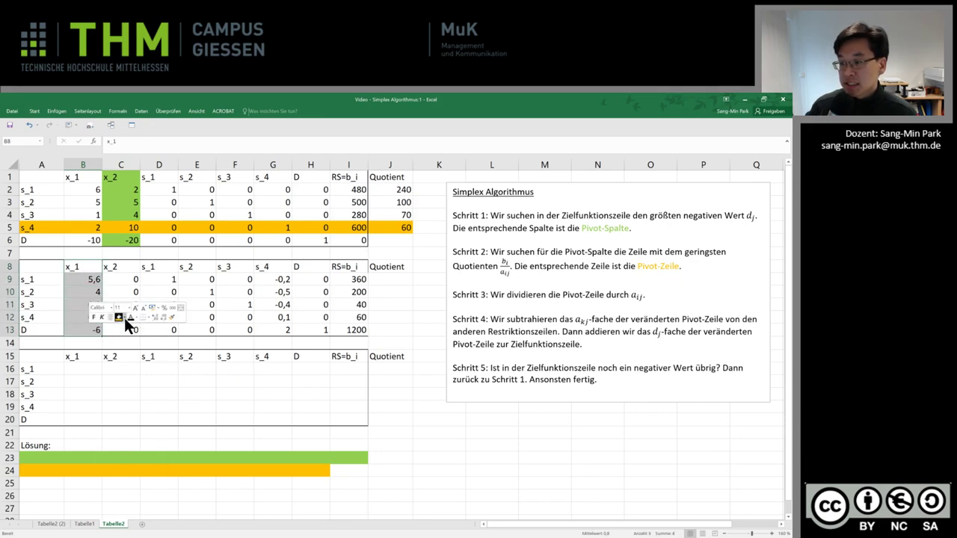
{"action": "left_click", "coordinate": [145, 377]}
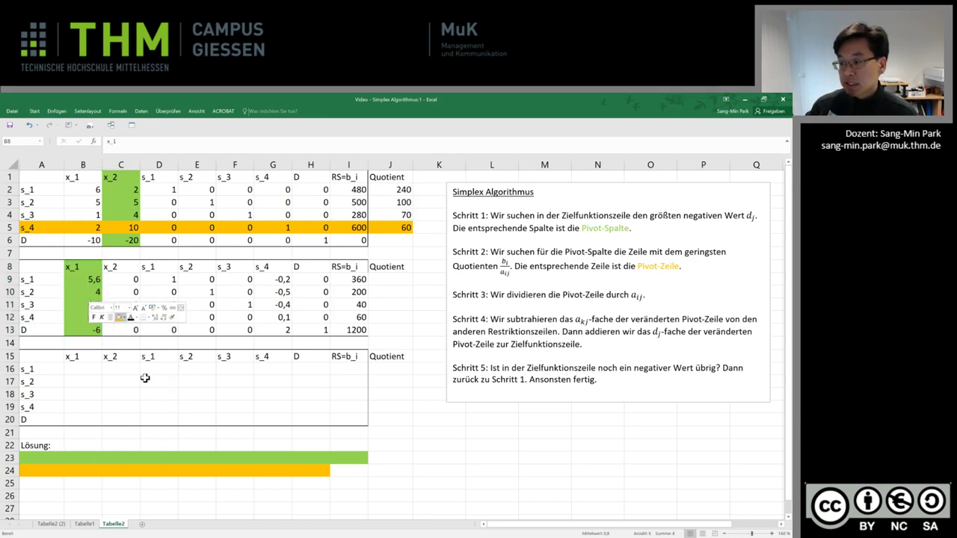
{"action": "left_click", "coordinate": [76, 320]}
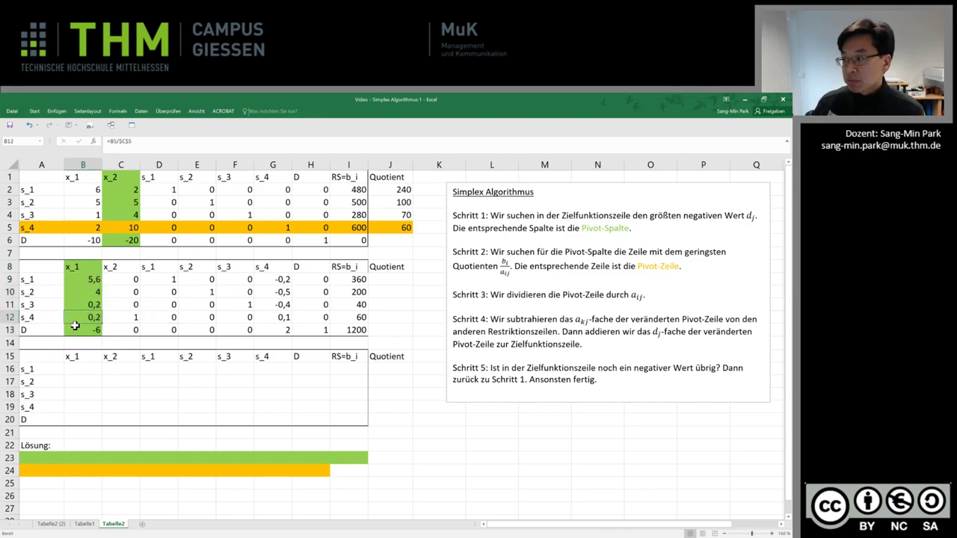
Enter =I9/B9 in J9 and fill it down to J12 to calculate the second tableau's quotients.
{"action": "left_click", "coordinate": [382, 280]}
{"action": "type", "text": "="}
{"action": "key", "text": "Left"}
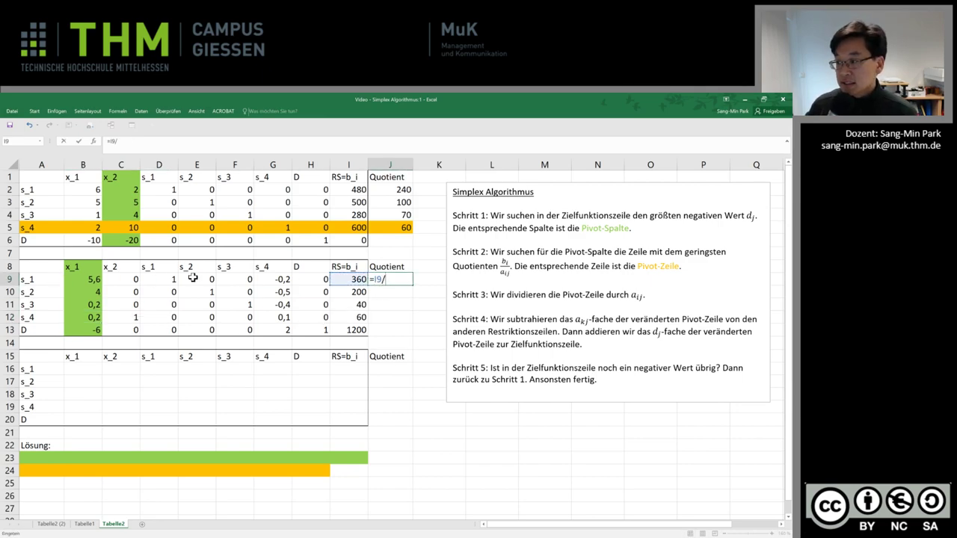
{"action": "left_click", "coordinate": [86, 278]}
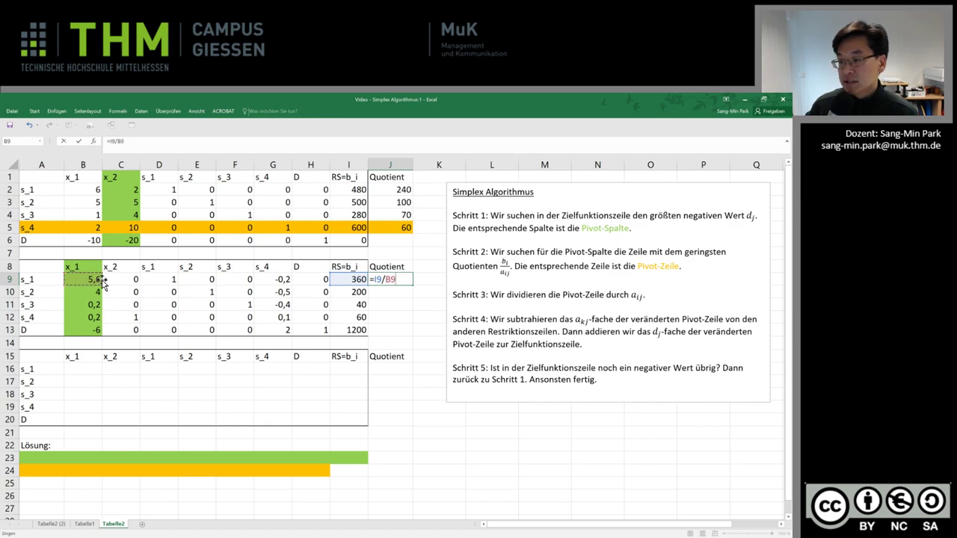
{"action": "key", "text": "Return"}
{"action": "key", "text": "Up"}
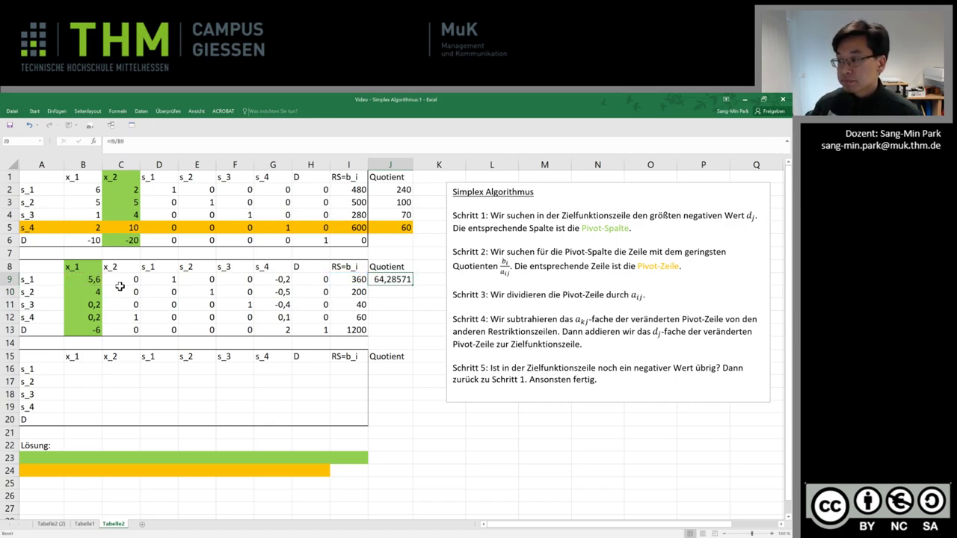
{"action": "left_click_drag", "start_coordinate": [411, 285], "coordinate": [407, 317]}
Compare the quotients in J9:J12 and mark the s_2 row A10:I10 with the orange pivot-row fill.
{"action": "left_click", "coordinate": [392, 296]}
{"action": "left_click", "coordinate": [397, 305]}
{"action": "left_click", "coordinate": [397, 314]}
{"action": "left_click", "coordinate": [397, 293]}
{"action": "left_click", "coordinate": [397, 279]}
{"action": "left_click", "coordinate": [397, 294]}
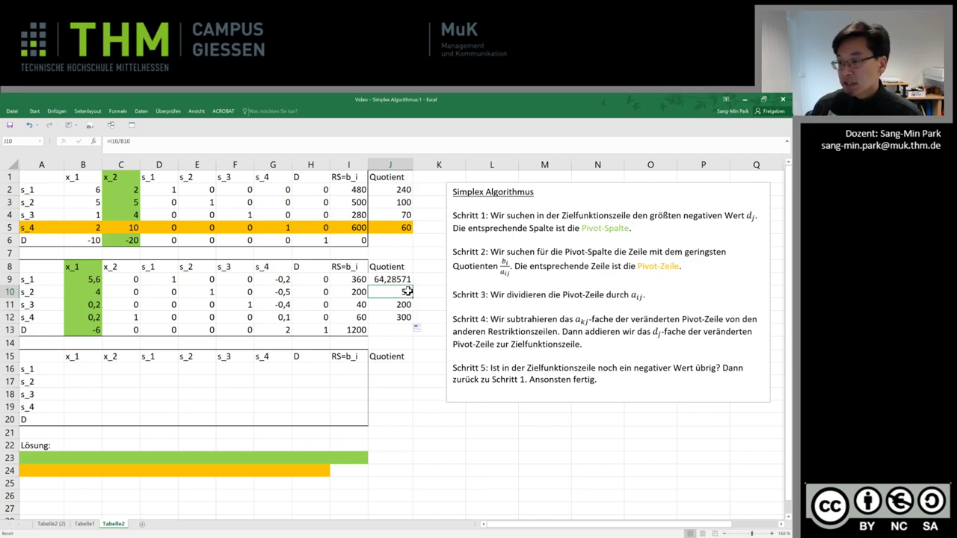
{"action": "left_click_drag", "start_coordinate": [49, 291], "coordinate": [351, 292]}
{"action": "right_click", "coordinate": [346, 291]}
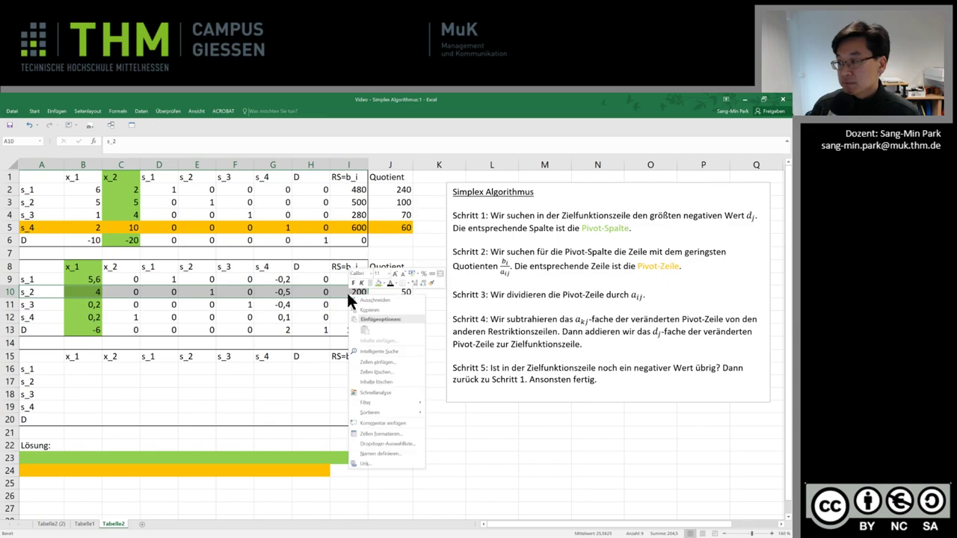
{"action": "left_click", "coordinate": [384, 281]}
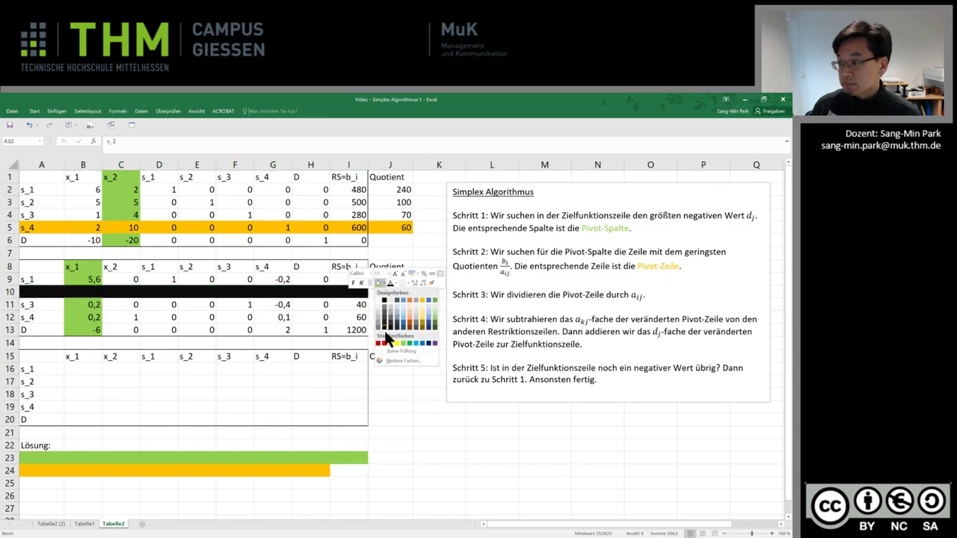
{"action": "left_click", "coordinate": [389, 341]}
{"action": "left_click", "coordinate": [274, 293]}
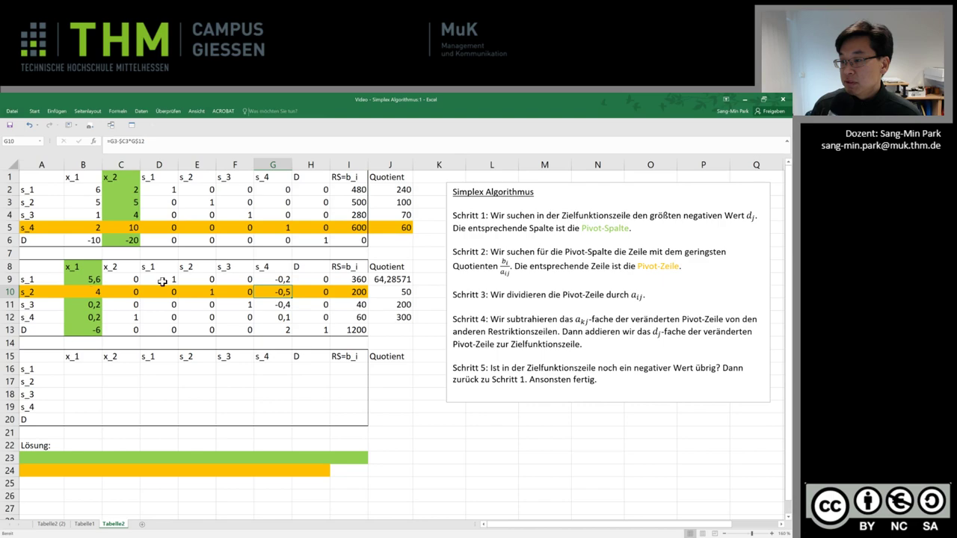
Enter =B10/$B$10 in B17 to divide the x_1 value of the pivot row by the pivot element.
{"action": "left_click", "coordinate": [87, 292]}
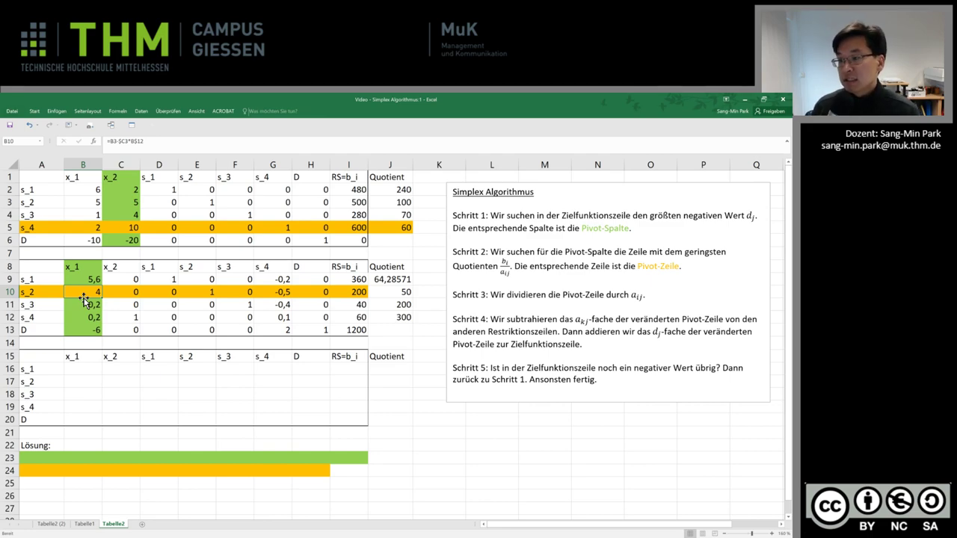
{"action": "left_click", "coordinate": [74, 379]}
{"action": "type", "text": "="}
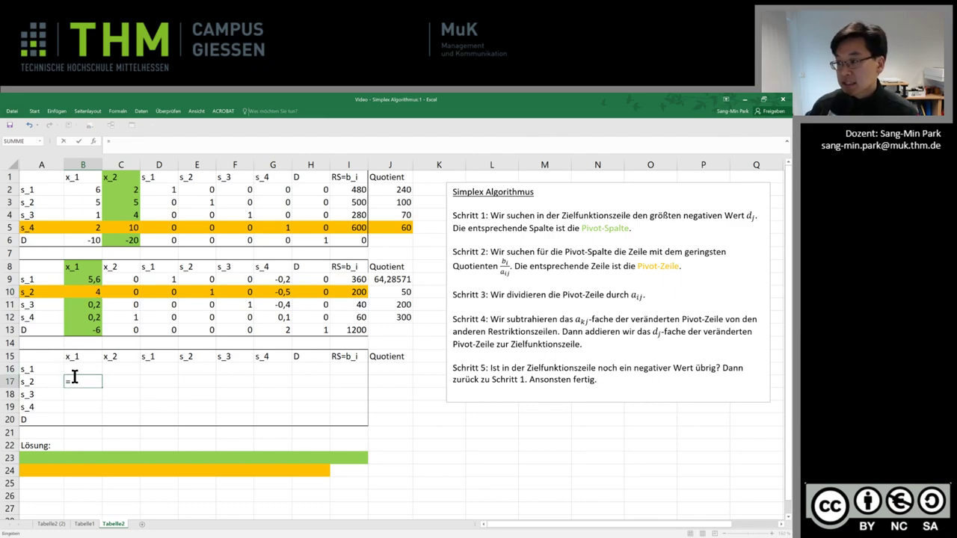
{"action": "left_click", "coordinate": [88, 297]}
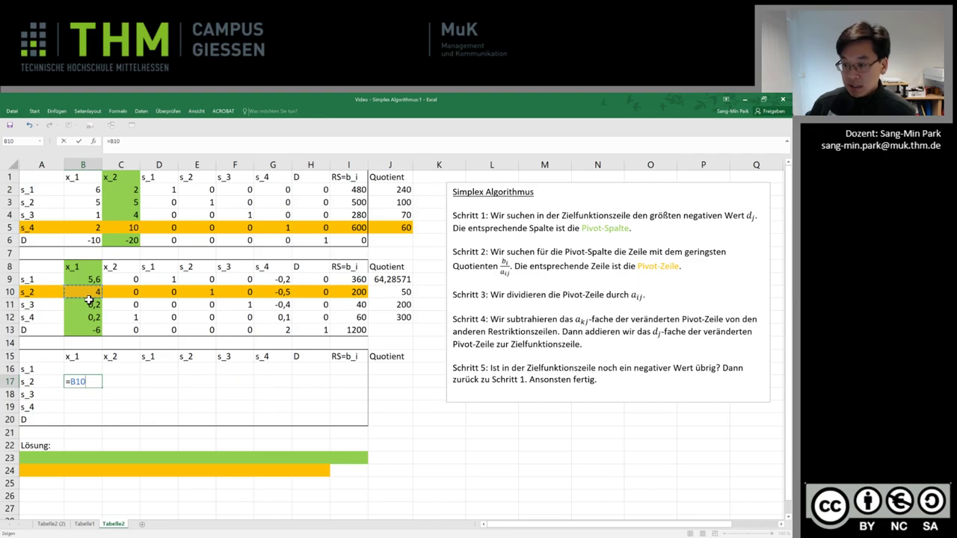
{"action": "type", "text": "/"}
{"action": "left_click", "coordinate": [78, 292]}
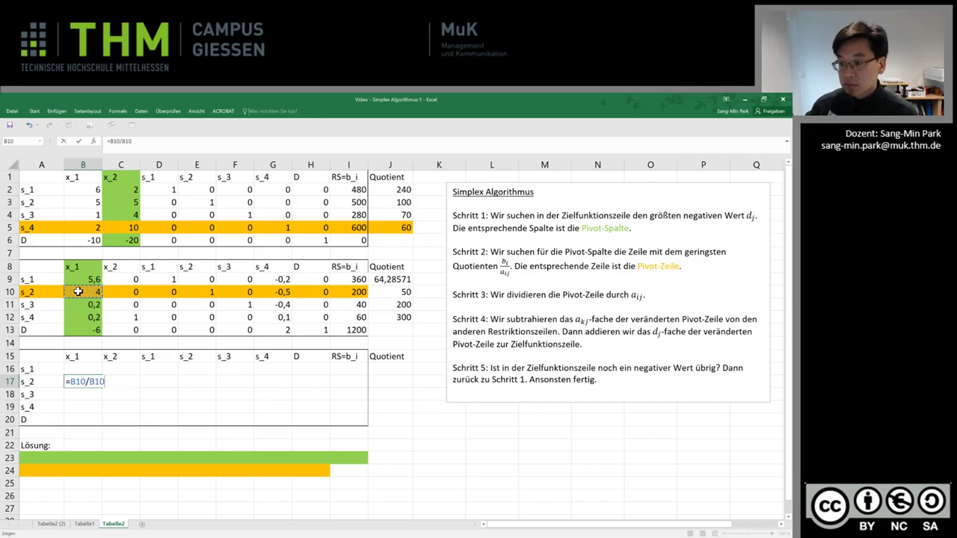
{"action": "key", "text": "F4"}
{"action": "key", "text": "Return"}
{"action": "key", "text": "Up"}
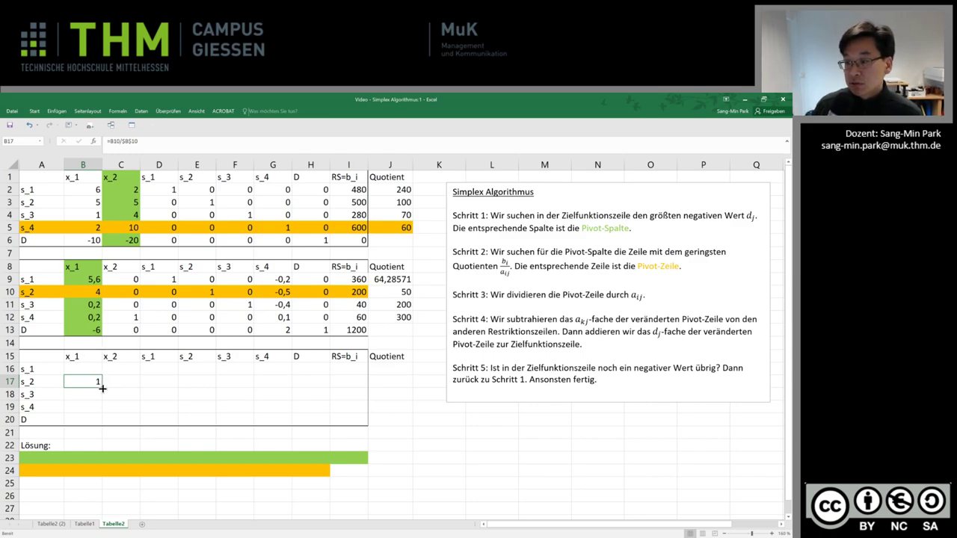
Fill the B17 formula across to I17 to complete the third tableau's s_2 row.
{"action": "left_click_drag", "start_coordinate": [103, 388], "coordinate": [128, 387]}
{"action": "left_click_drag", "start_coordinate": [134, 387], "coordinate": [357, 388]}
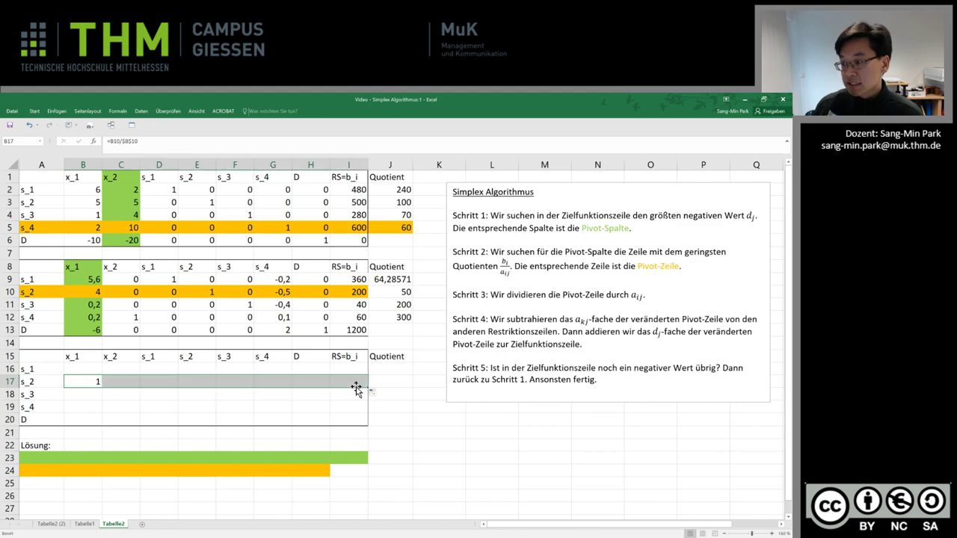
{"action": "left_click", "coordinate": [218, 381]}
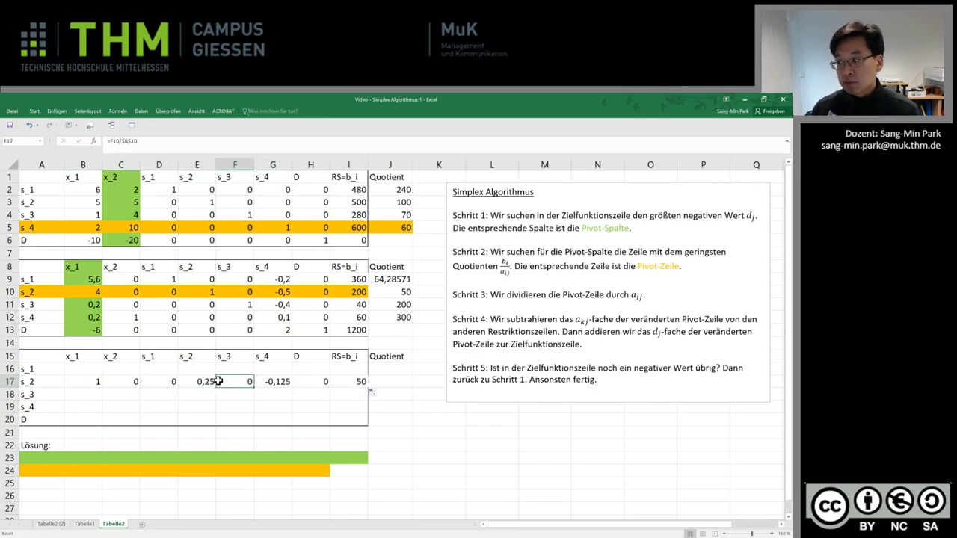
Following Schritt 4, enter =B9-$B9*B$17 in B16 to calculate the x_1 value of the third tableau's s_1 row.
{"action": "left_click", "coordinate": [511, 319]}
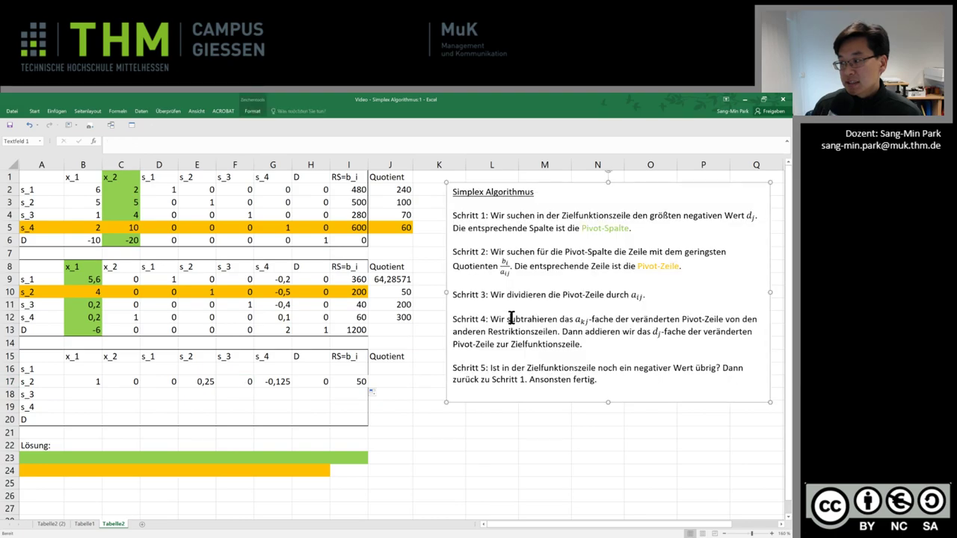
{"action": "left_click", "coordinate": [93, 371]}
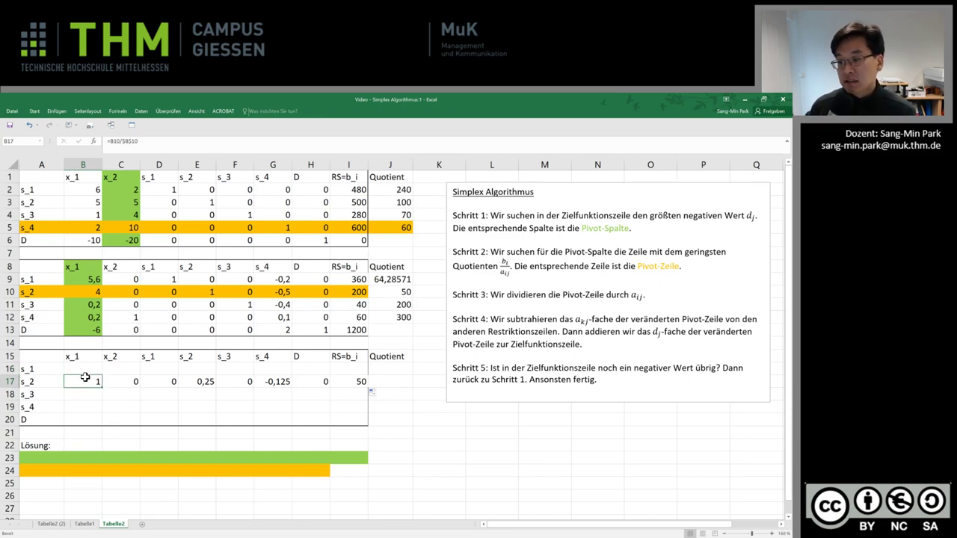
{"action": "type", "text": "="}
{"action": "left_click", "coordinate": [73, 277]}
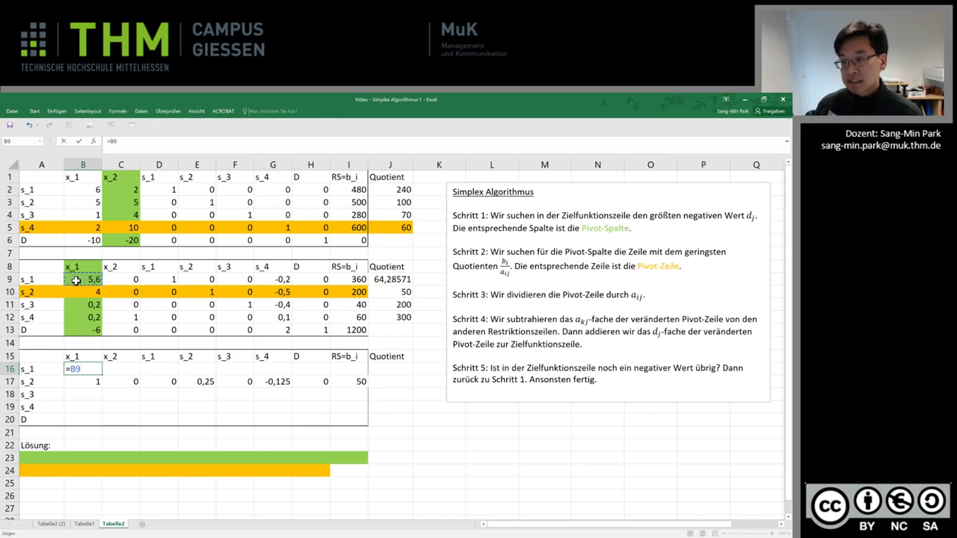
{"action": "type", "text": "-"}
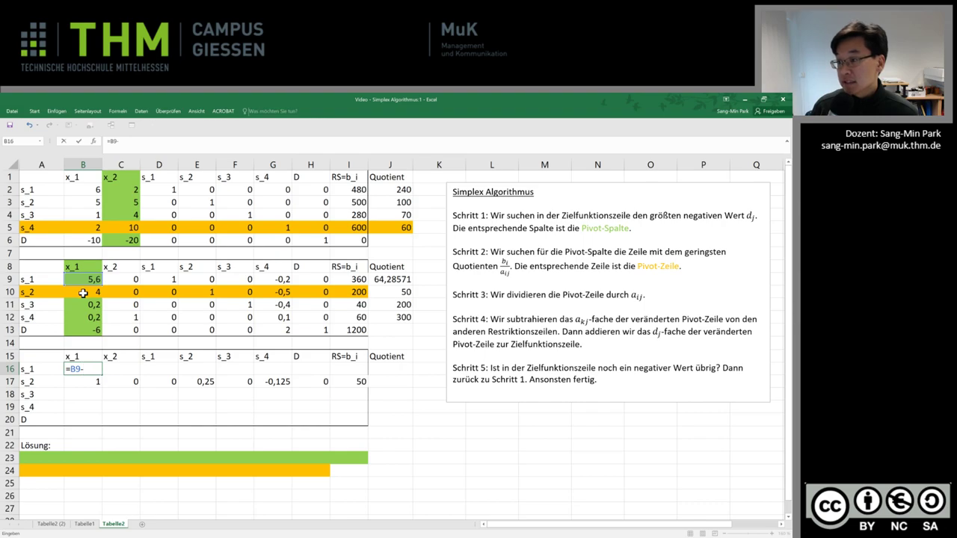
{"action": "left_click", "coordinate": [83, 281]}
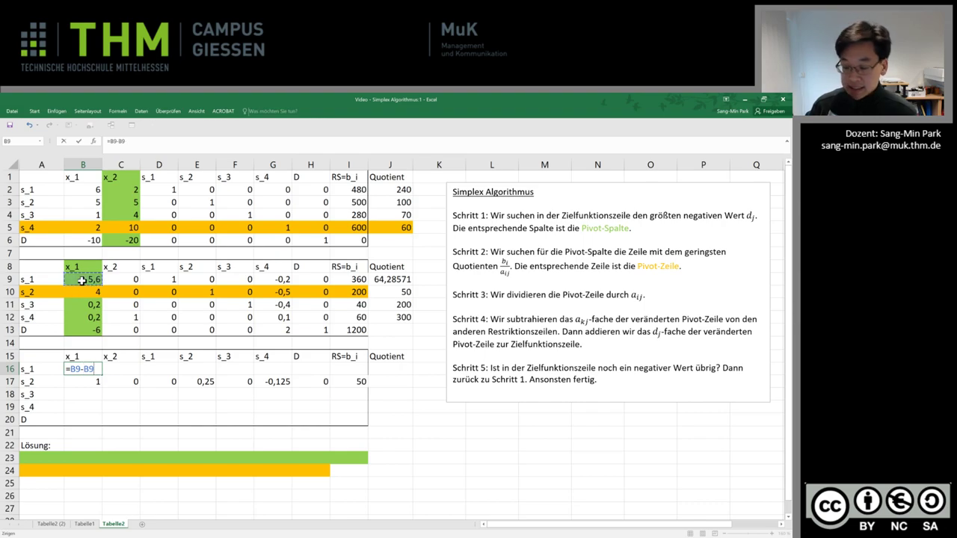
{"action": "key", "text": "F4"}
{"action": "key", "text": "F4"}
{"action": "key", "text": "F4"}
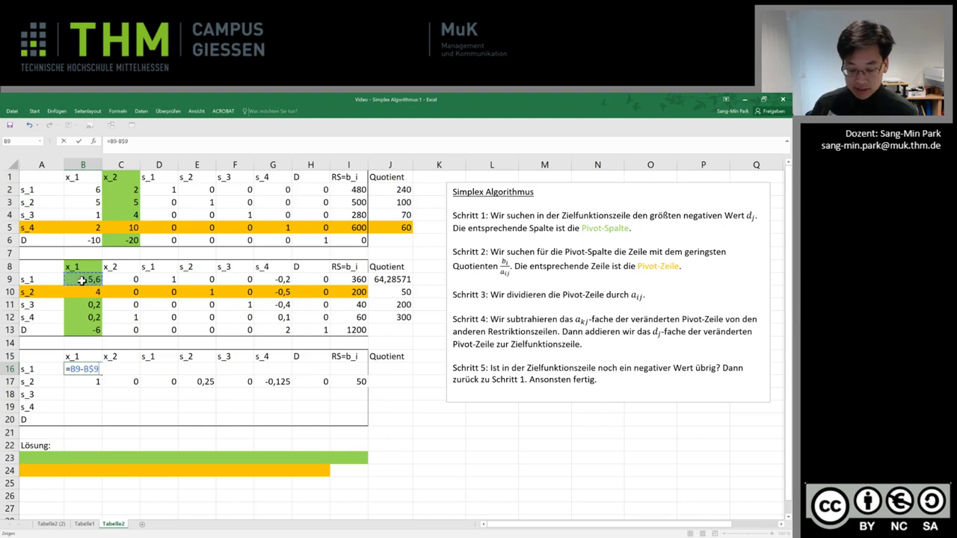
{"action": "type", "text": "*"}
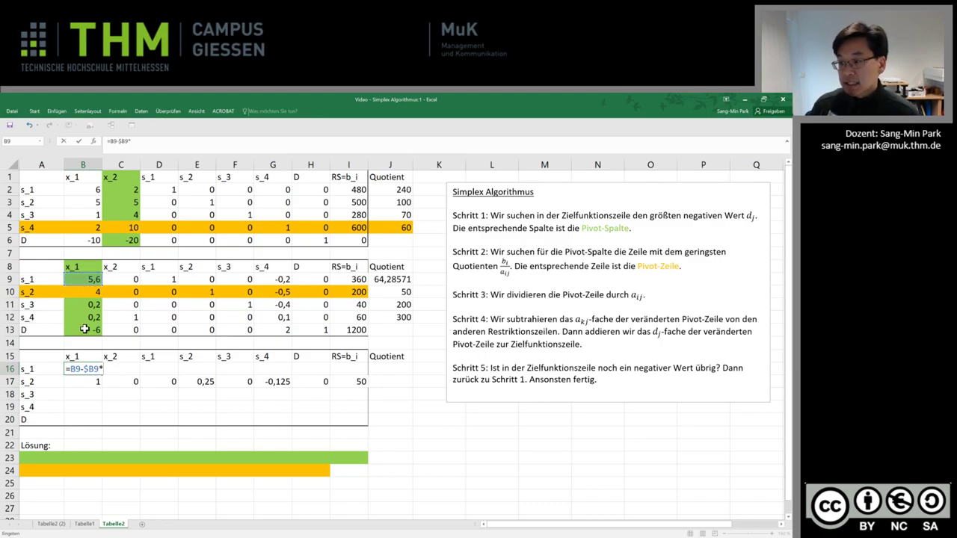
{"action": "left_click", "coordinate": [89, 381]}
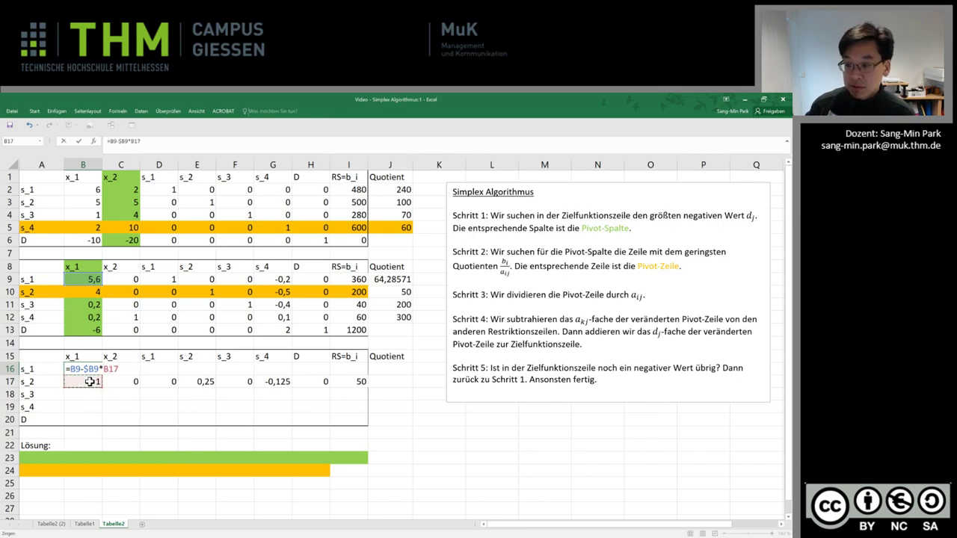
{"action": "key", "text": "F4"}
{"action": "key", "text": "F4"}
{"action": "key", "text": "F4"}
{"action": "key", "text": "ctrl+Return"}
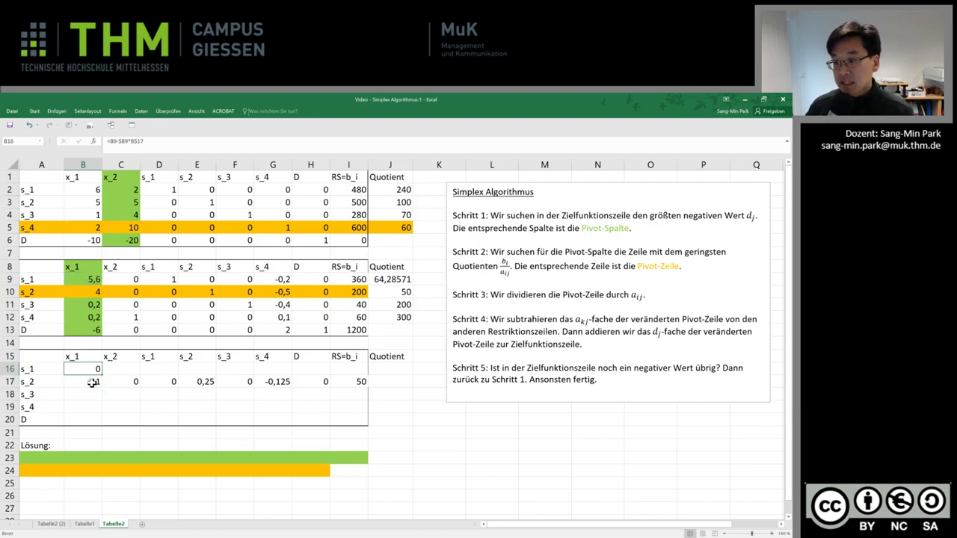
Fill the B16 formula across to I16 and check the s_1 row against its source rows 9 and 17.
{"action": "left_click_drag", "start_coordinate": [101, 375], "coordinate": [354, 378]}
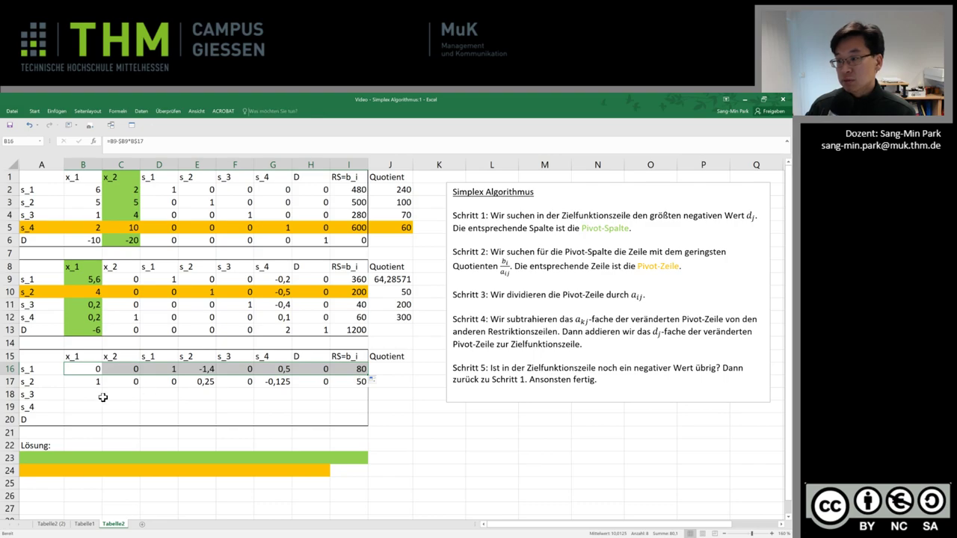
{"action": "left_click", "coordinate": [86, 373]}
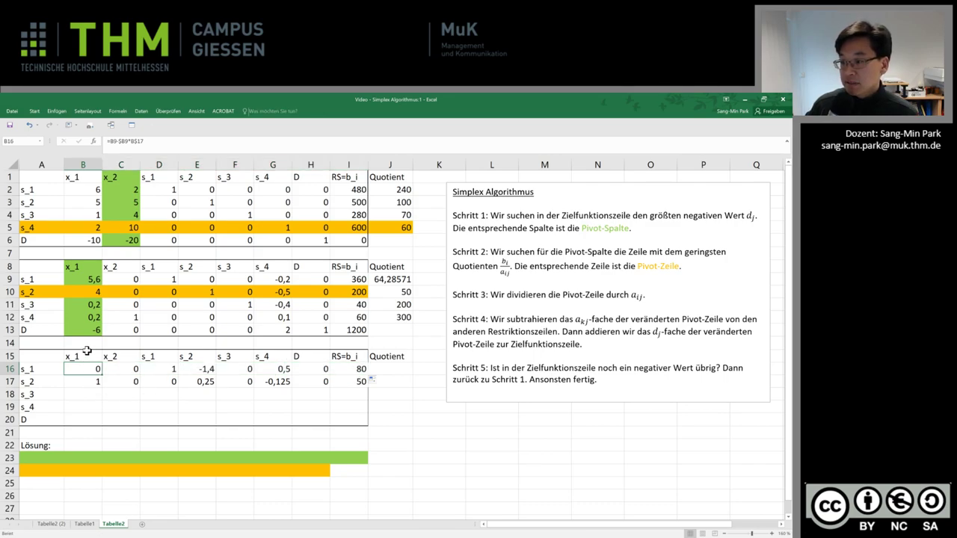
{"action": "left_click", "coordinate": [10, 279]}
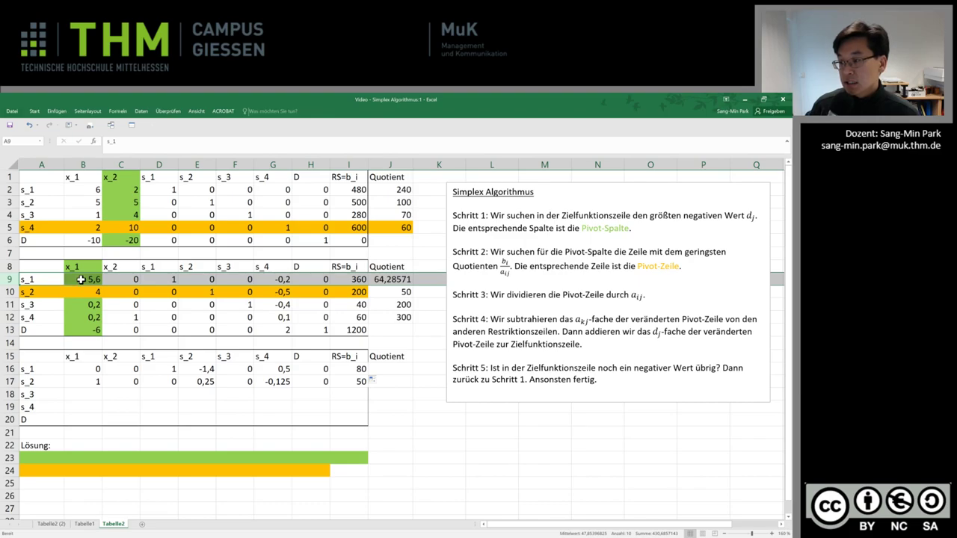
{"action": "left_click", "coordinate": [81, 279]}
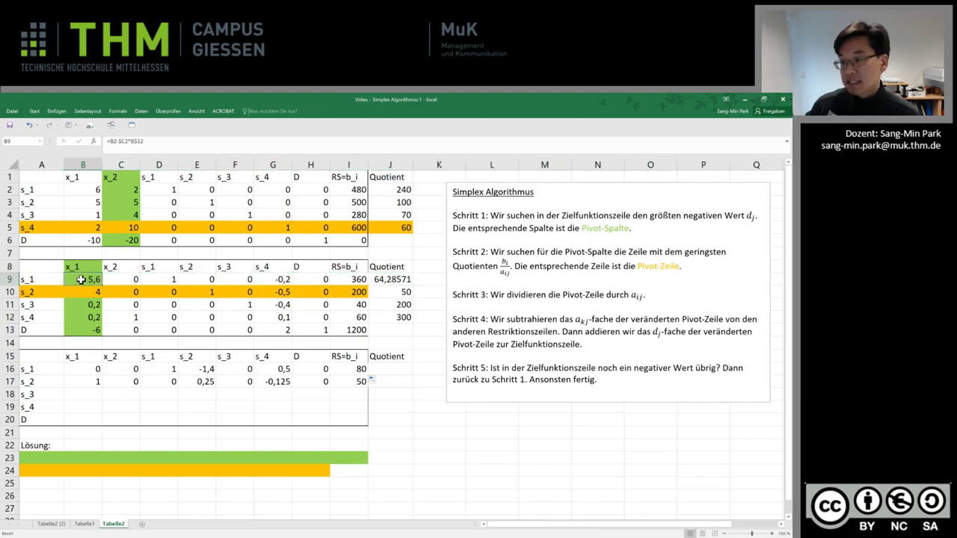
{"action": "left_click", "coordinate": [6, 382]}
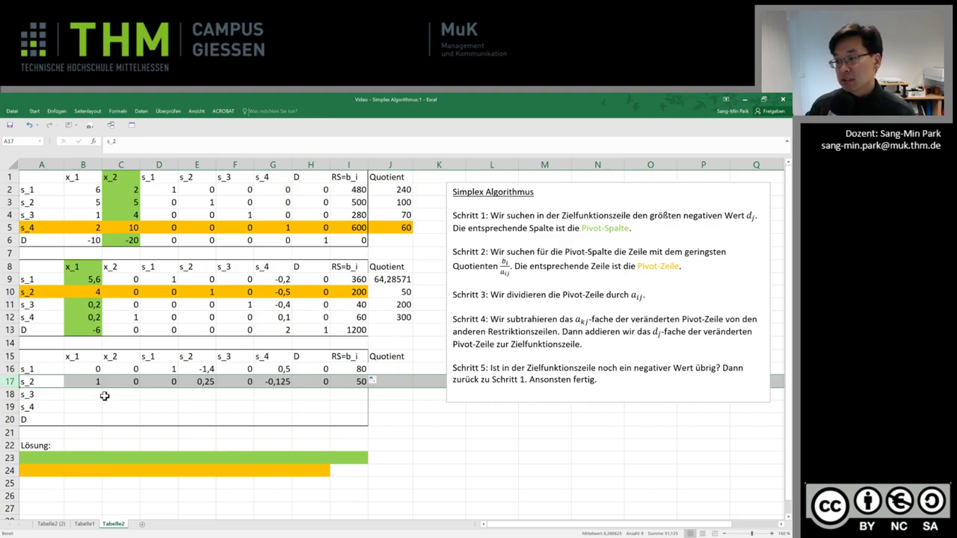
{"action": "left_click", "coordinate": [9, 368]}
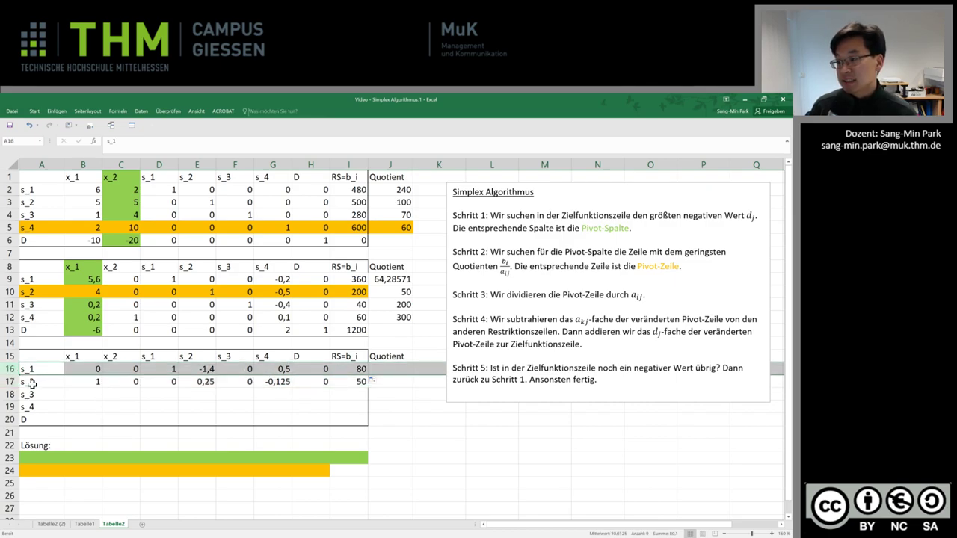
Copy the s_1 row formulas B16:I16 into rows 18, 19 and 20 to complete the third tableau's s_3, s_4 and D rows.
{"action": "left_click", "coordinate": [92, 369]}
{"action": "key", "text": "shift+ctrl+Right"}
{"action": "key", "text": "ctrl+c"}
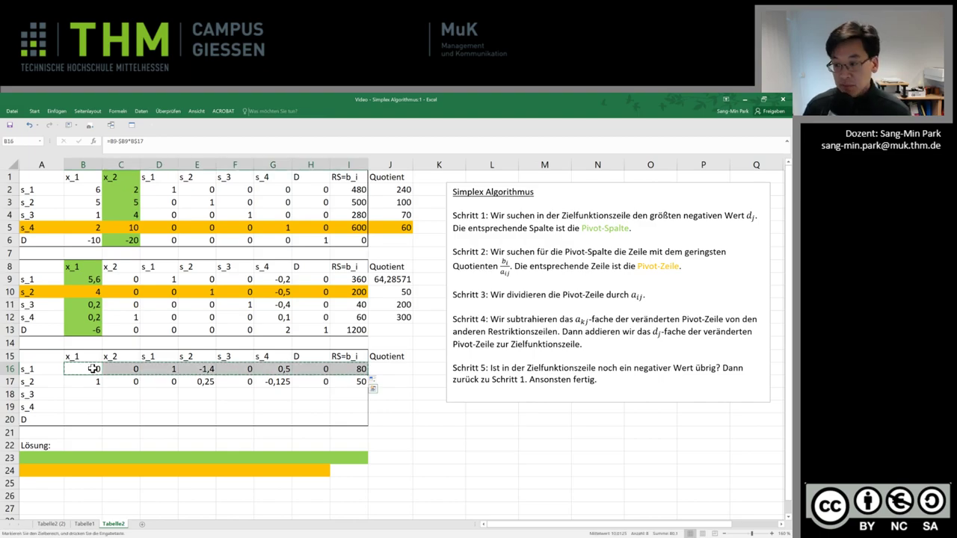
{"action": "key", "text": "Down"}
{"action": "key", "text": "Down"}
{"action": "key", "text": "ctrl+v"}
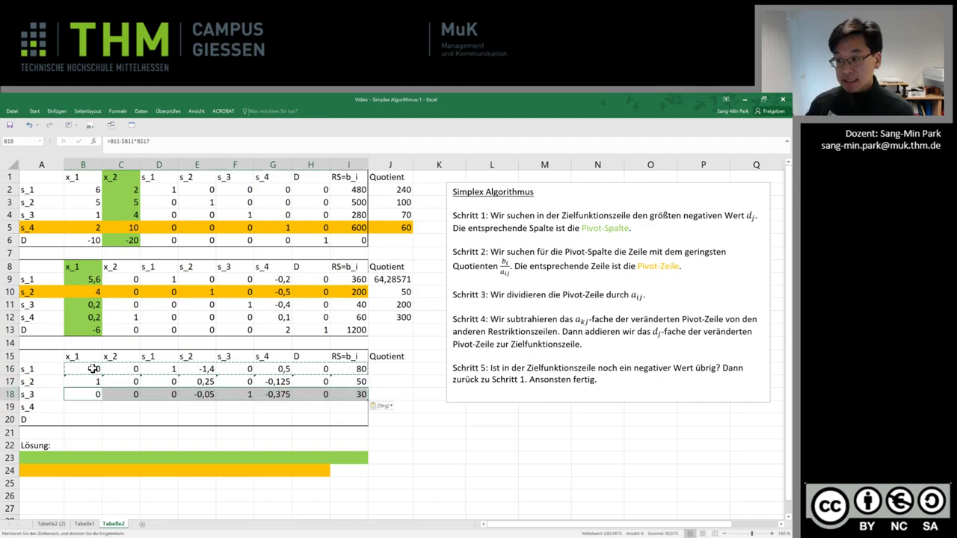
{"action": "key", "text": "Down"}
{"action": "key", "text": "ctrl+v"}
{"action": "key", "text": "Down"}
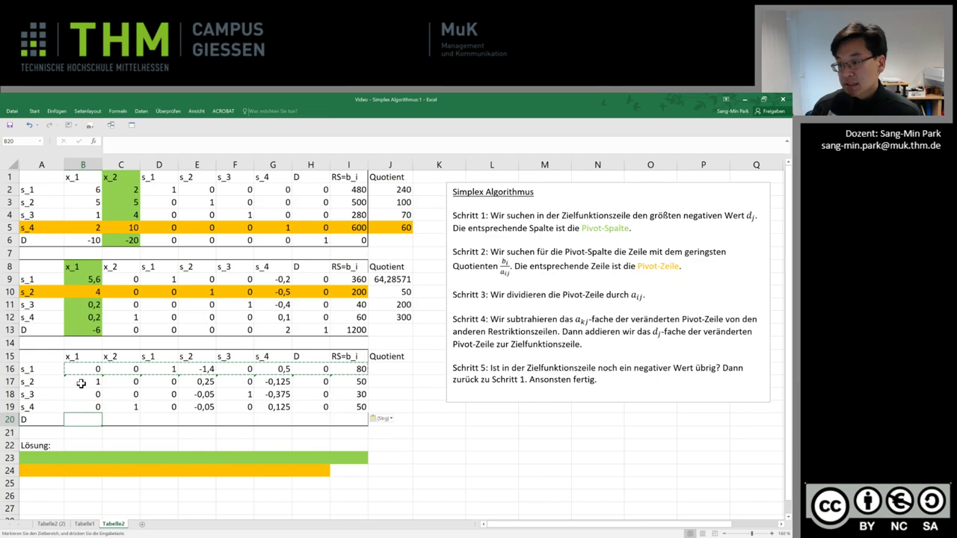
{"action": "key", "text": "ctrl+v"}
Following Schritt 5, check each value in the third tableau's D row for a remaining negative value.
{"action": "left_click", "coordinate": [91, 421]}
{"action": "left_click", "coordinate": [120, 421]}
{"action": "left_click", "coordinate": [157, 423]}
{"action": "left_click", "coordinate": [191, 426]}
{"action": "left_click", "coordinate": [230, 423]}
{"action": "left_click", "coordinate": [281, 424]}
{"action": "left_click", "coordinate": [302, 424]}
{"action": "left_click", "coordinate": [350, 423]}
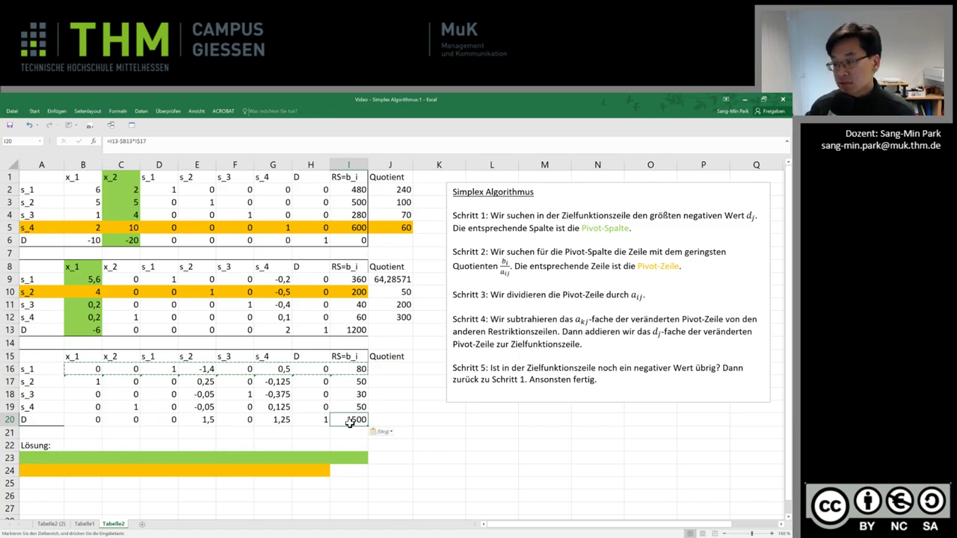
{"action": "left_click", "coordinate": [10, 419]}
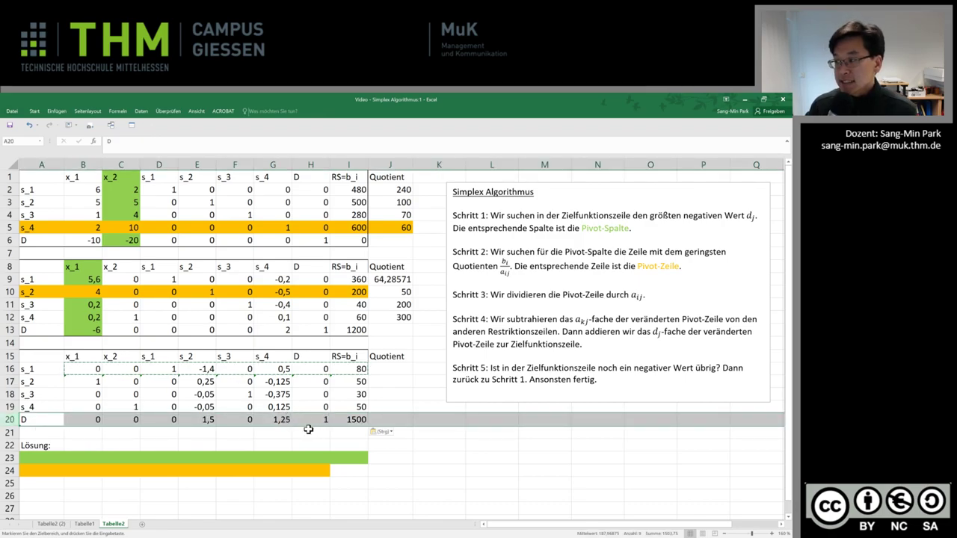
{"action": "left_click", "coordinate": [142, 420]}
{"action": "key", "text": "Escape"}
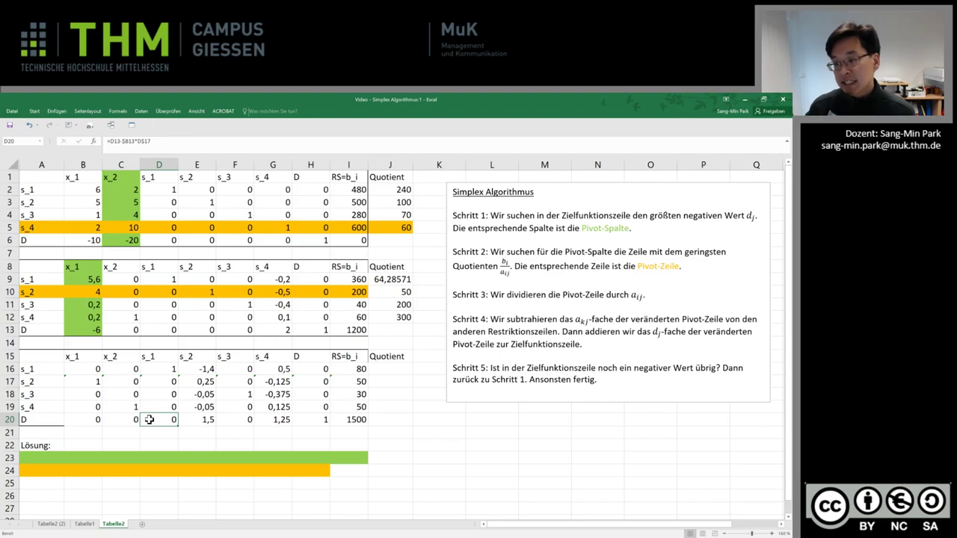
Locate the ones in the third tableau's x_1 and x_2 columns and fill B17 and its right-hand-side cell I17 with light green.
{"action": "left_click", "coordinate": [101, 383]}
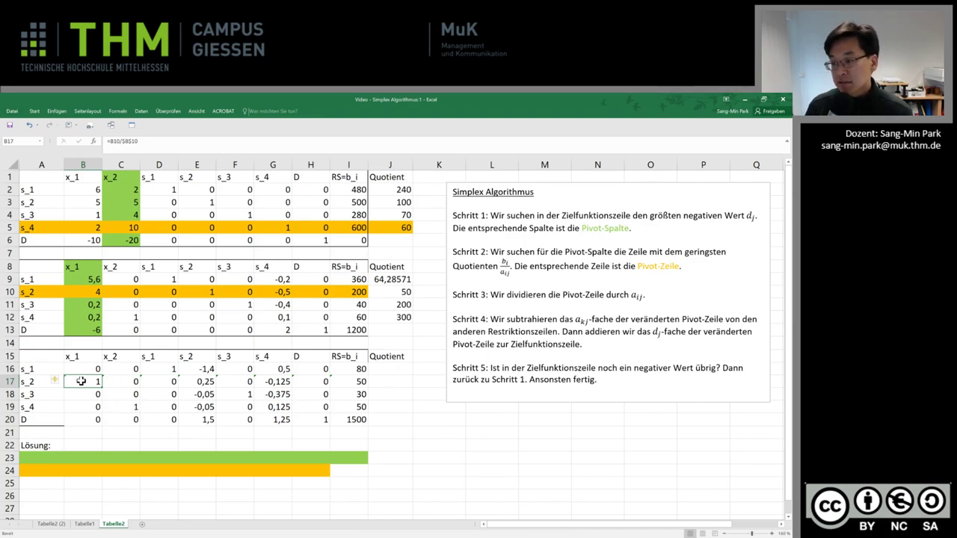
{"action": "left_click_drag", "start_coordinate": [85, 356], "coordinate": [117, 418]}
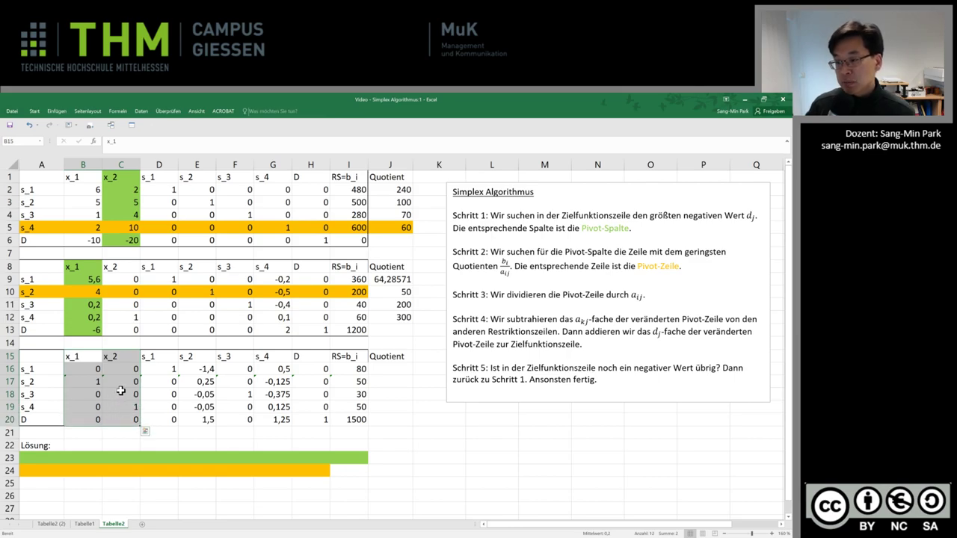
{"action": "left_click", "coordinate": [98, 385]}
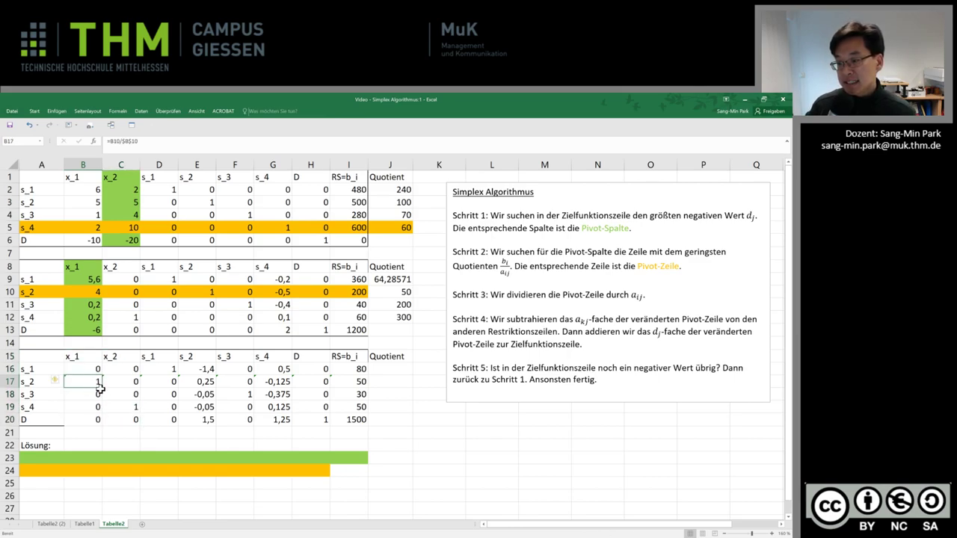
{"action": "left_click", "coordinate": [117, 407]}
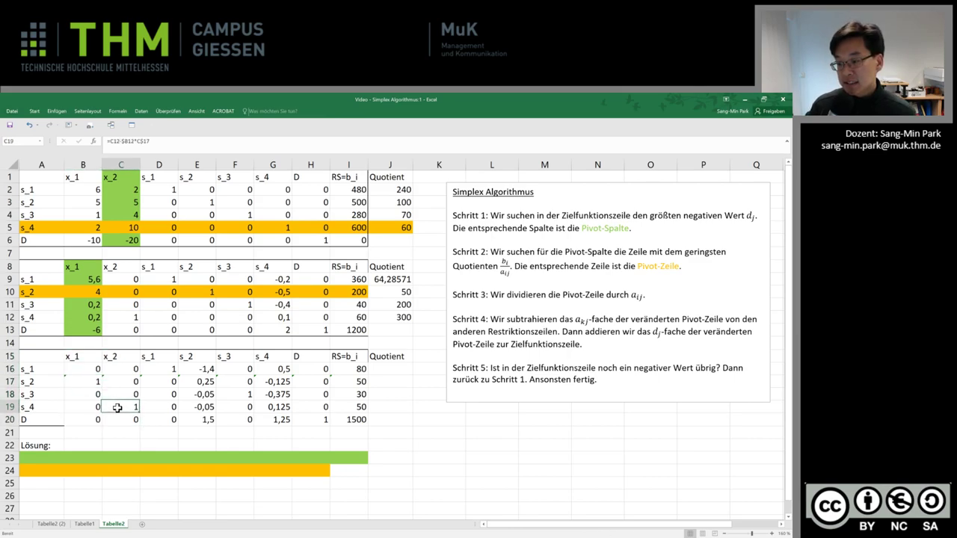
{"action": "left_click", "coordinate": [86, 383]}
{"action": "right_click", "coordinate": [87, 384]}
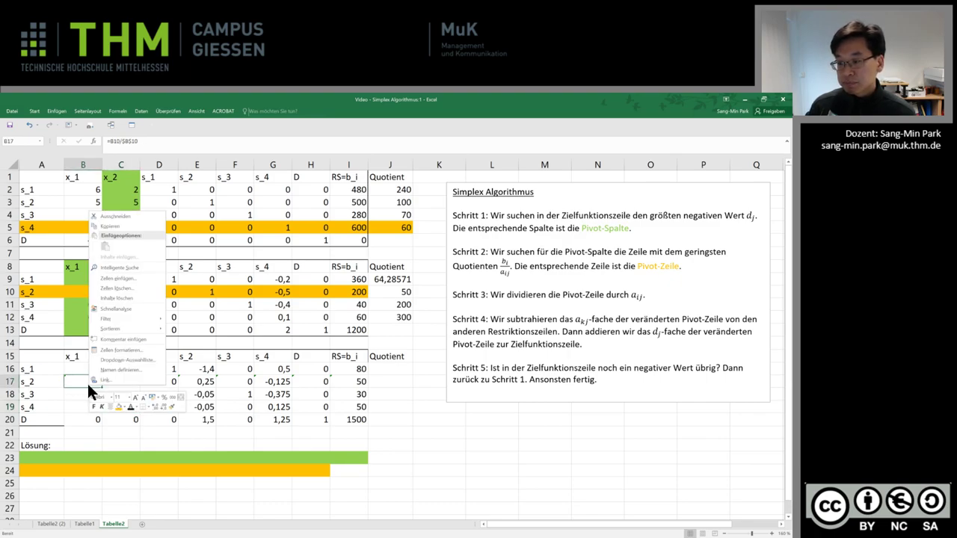
{"action": "left_click", "coordinate": [122, 407]}
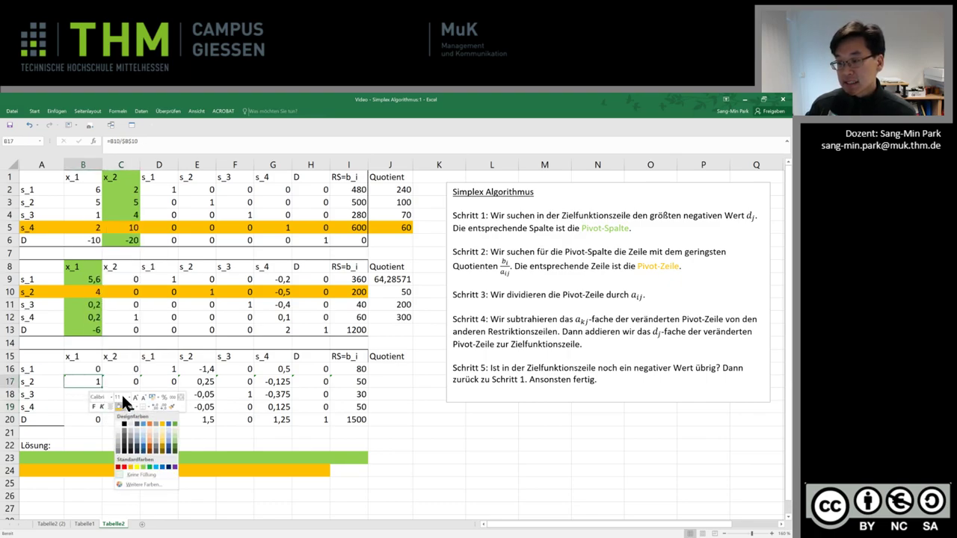
{"action": "left_click", "coordinate": [140, 466]}
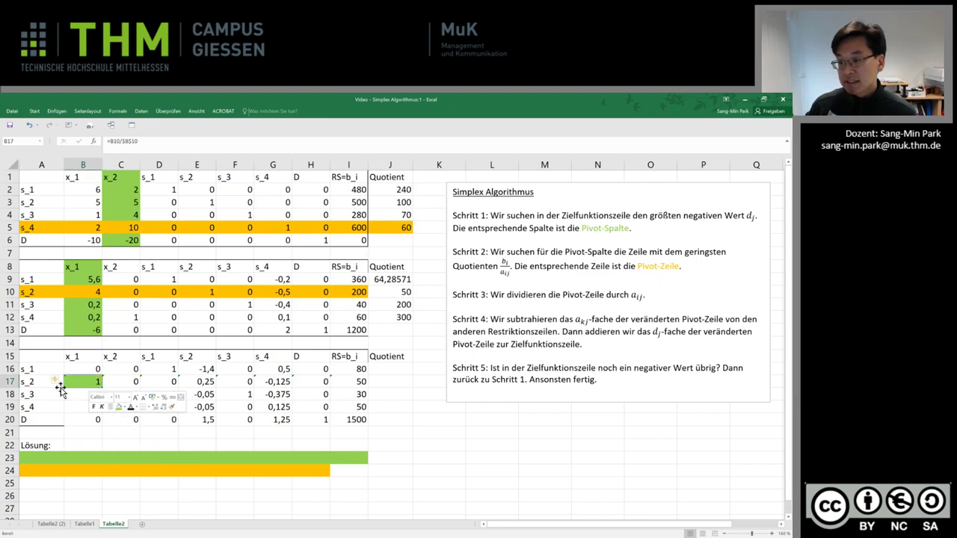
{"action": "left_click", "coordinate": [10, 381]}
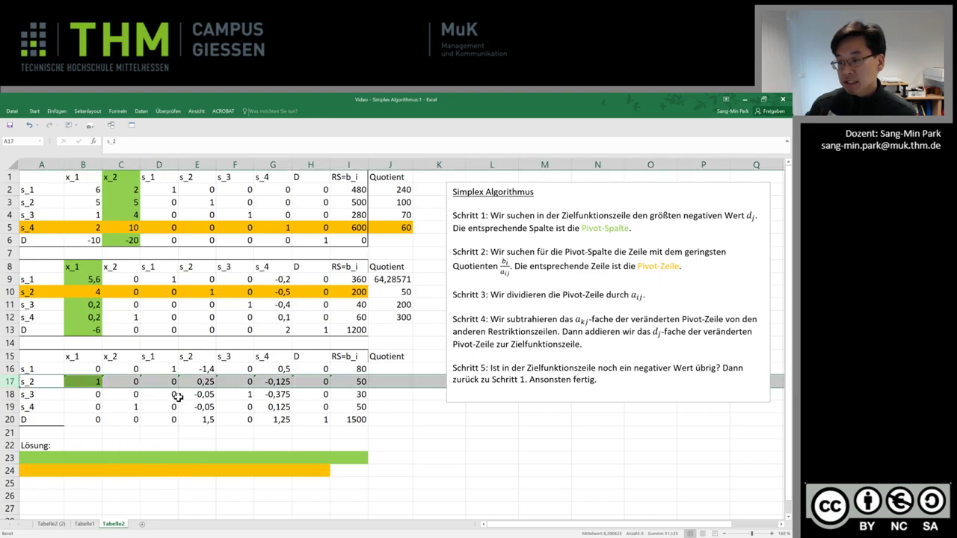
{"action": "left_click", "coordinate": [94, 382]}
{"action": "left_click", "coordinate": [348, 384]}
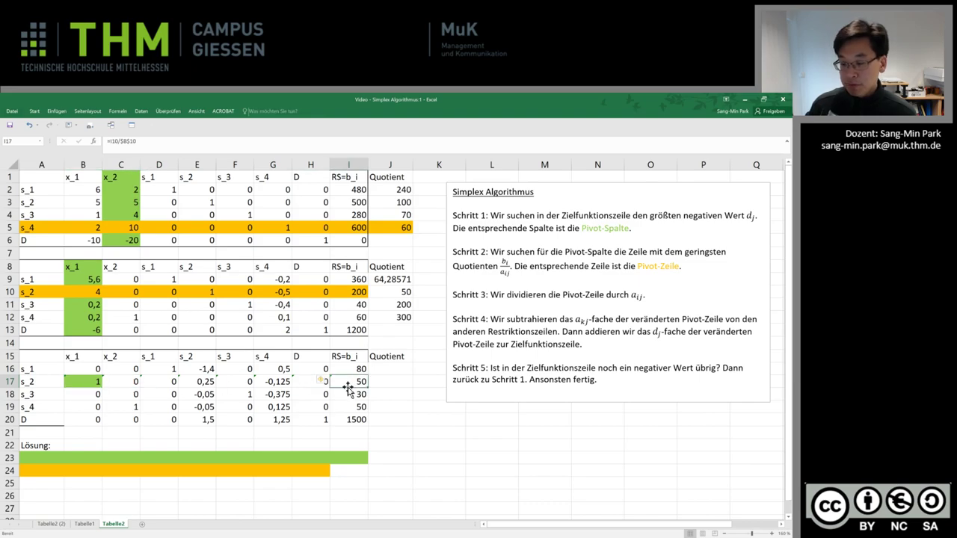
{"action": "key", "text": "F4"}
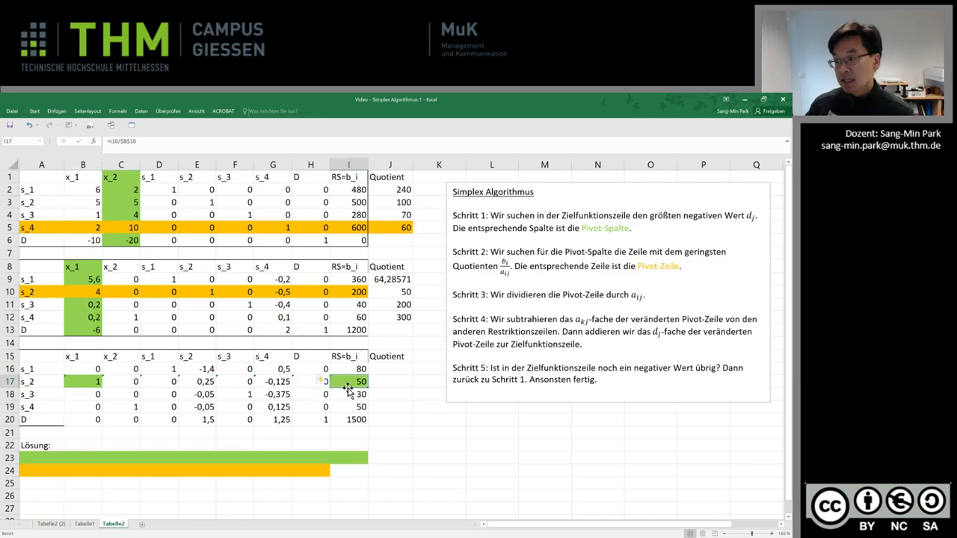
Enter the solution text "Wir produzieren 50 Einheiten x1," in A23.
{"action": "left_click", "coordinate": [30, 458]}
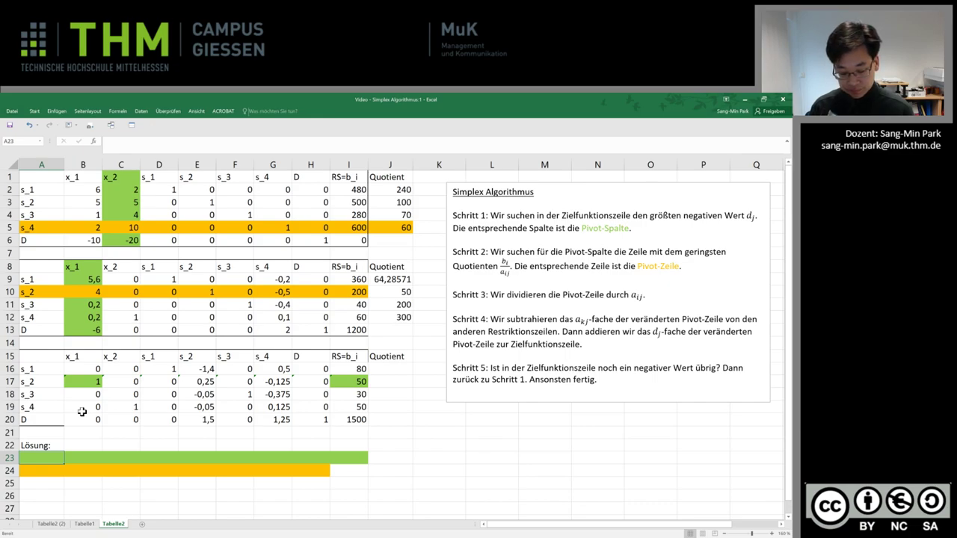
{"action": "type", "text": "Wir"}
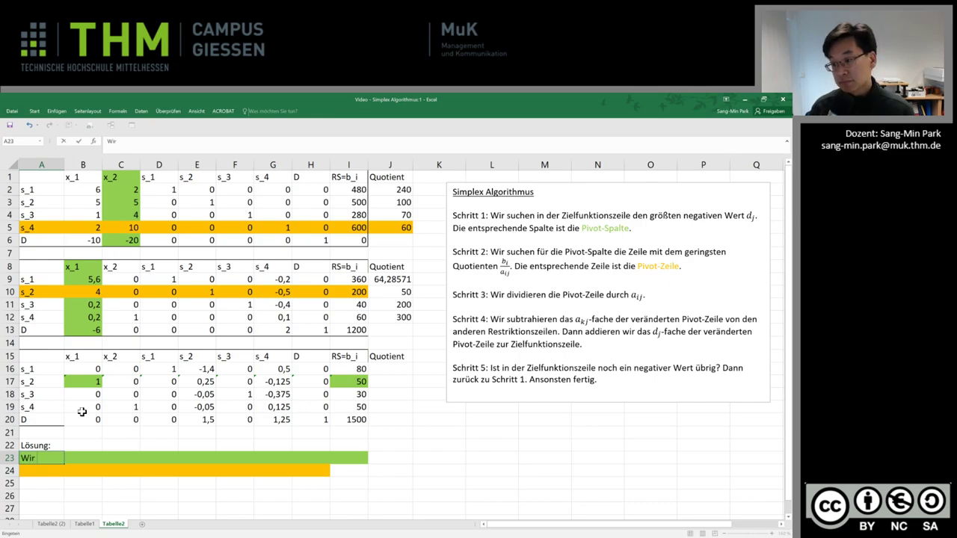
{"action": "type", "text": " produzieren"}
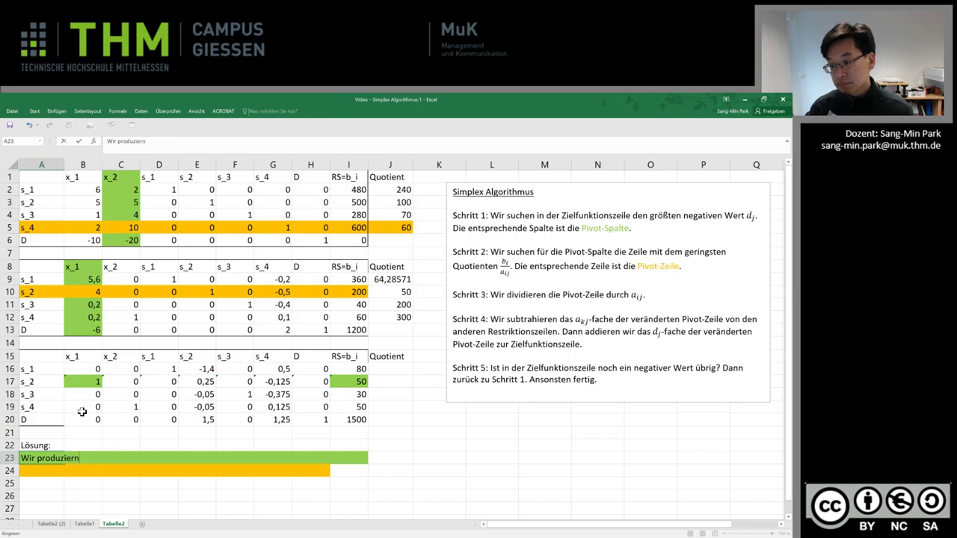
{"action": "type", "text": " 50 Einheiten x1"}
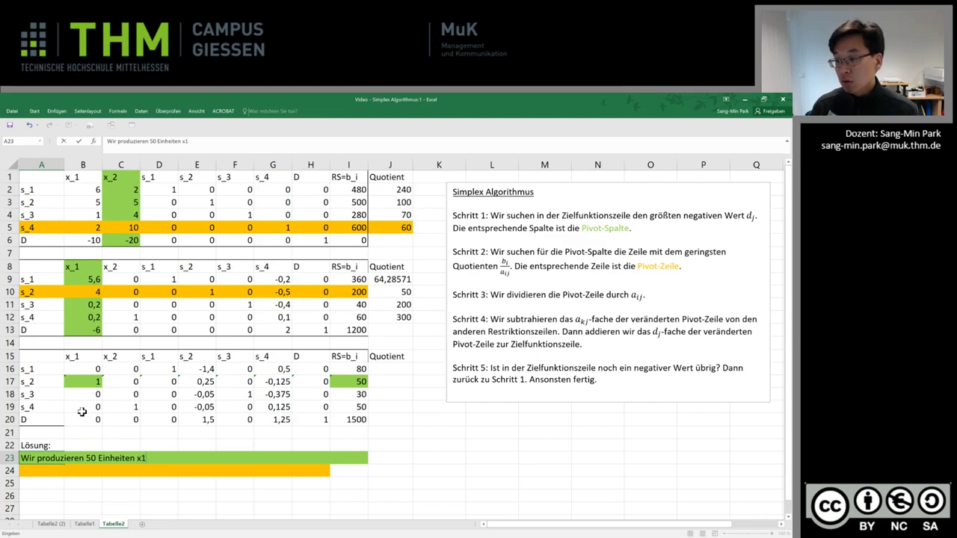
{"action": "type", "text": ","}
{"action": "key", "text": "Tab"}
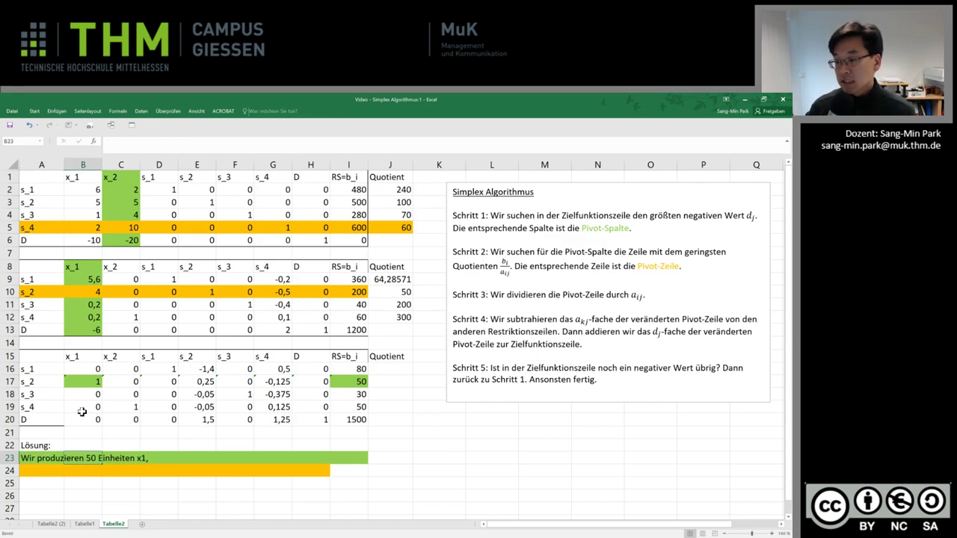
Apply the same green fill to the x_2 one in C19 and its right-hand-side cell I19.
{"action": "left_click", "coordinate": [120, 407]}
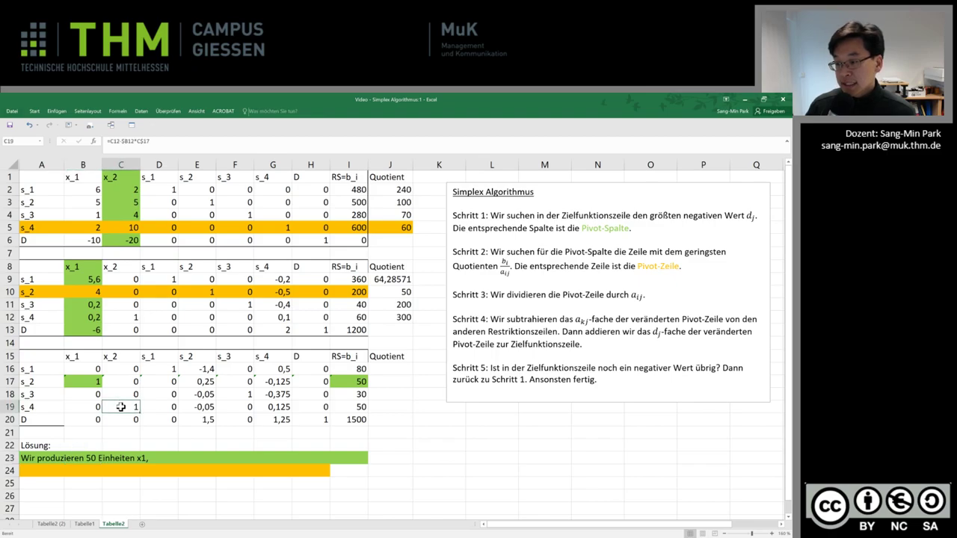
{"action": "key", "text": "F4"}
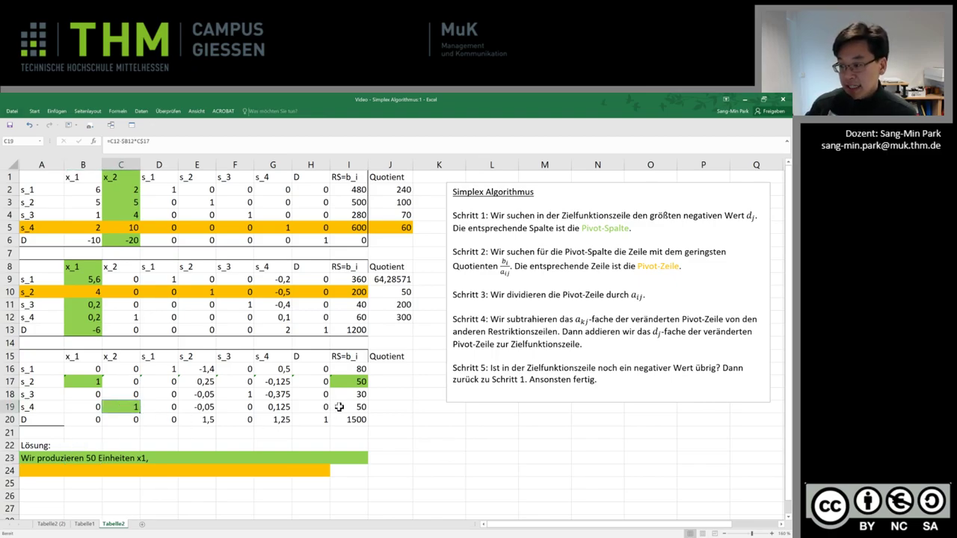
{"action": "left_click", "coordinate": [338, 407]}
{"action": "key", "text": "F4"}
Extend the solution text in A23 with "50 Einheiten von x2.".
{"action": "left_click", "coordinate": [50, 458]}
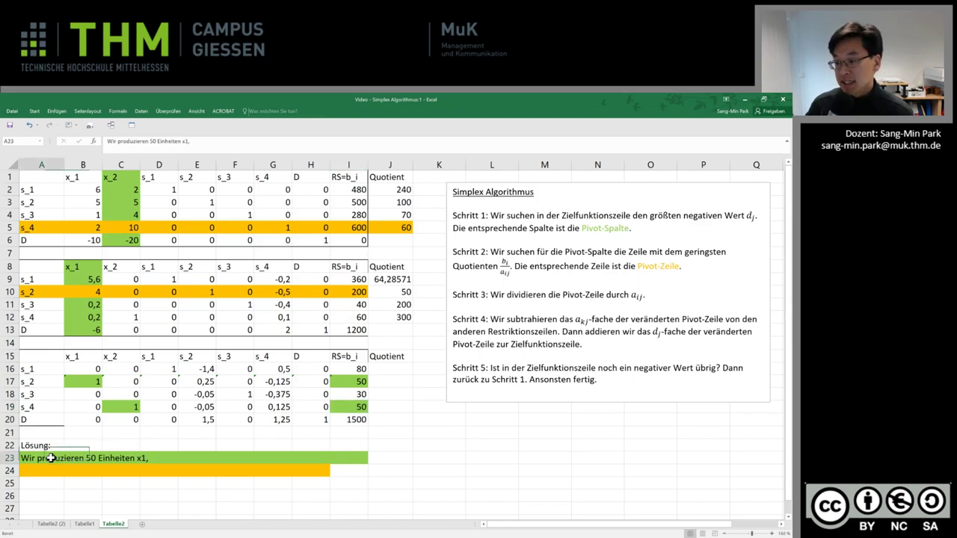
{"action": "double_click", "coordinate": [50, 458]}
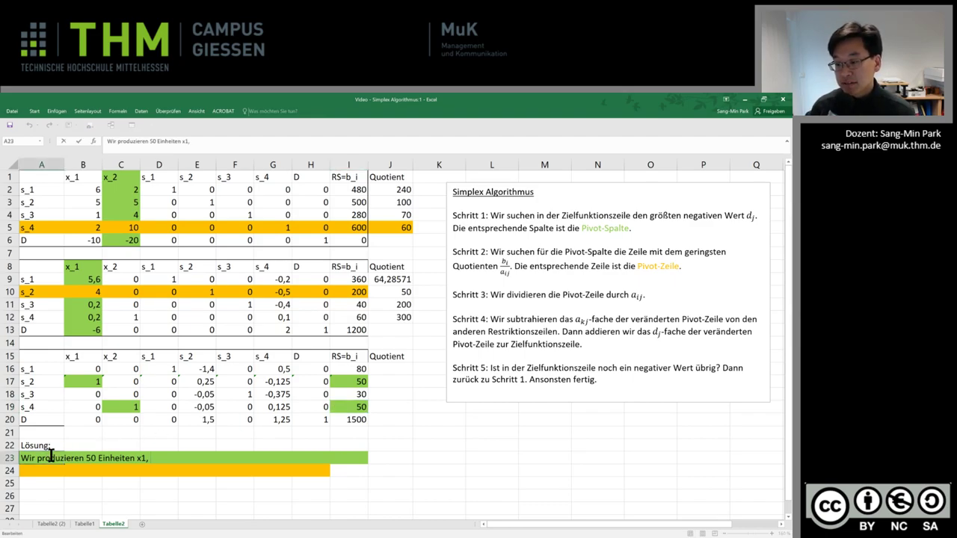
{"action": "type", "text": "50 Ein"}
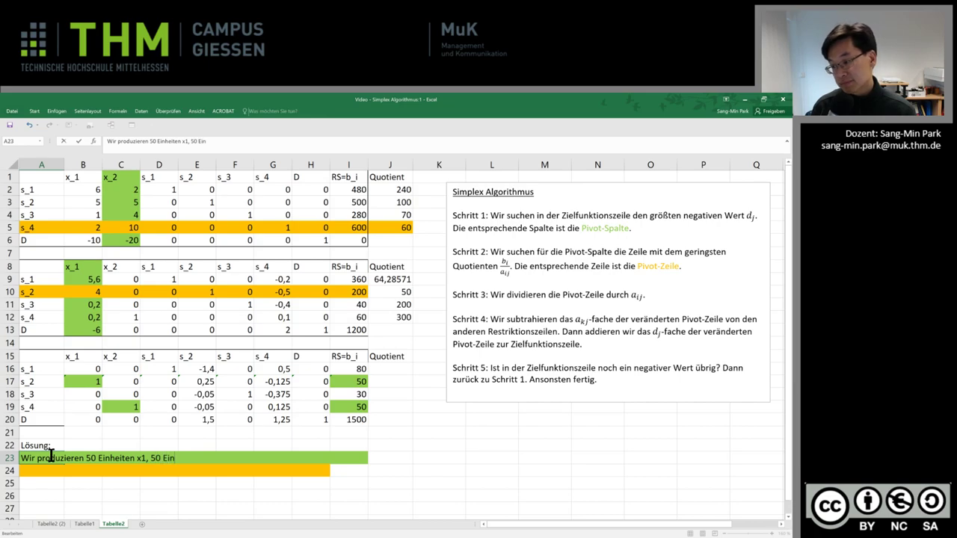
{"action": "type", "text": "heiten von x2"}
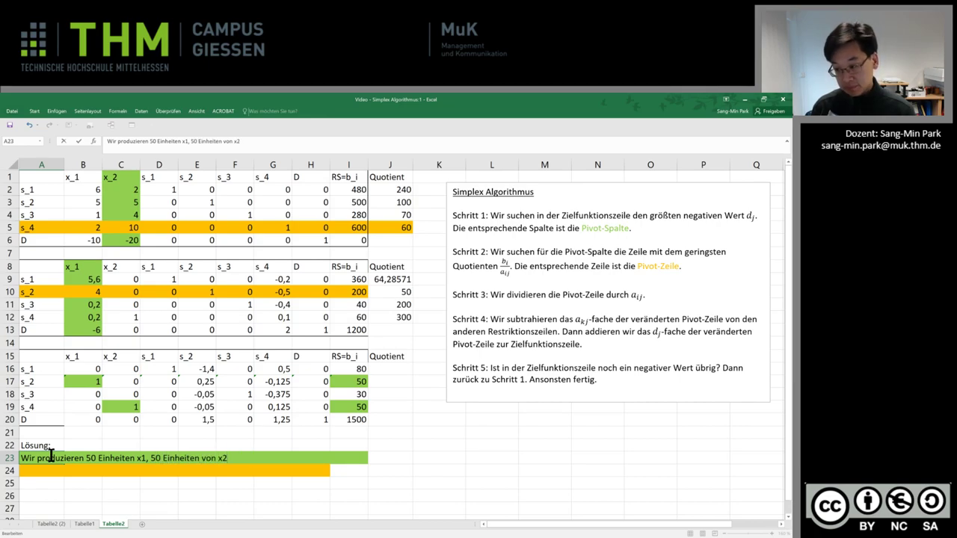
{"action": "type", "text": "."}
{"action": "key", "text": "Return"}
{"action": "left_click", "coordinate": [50, 458]}
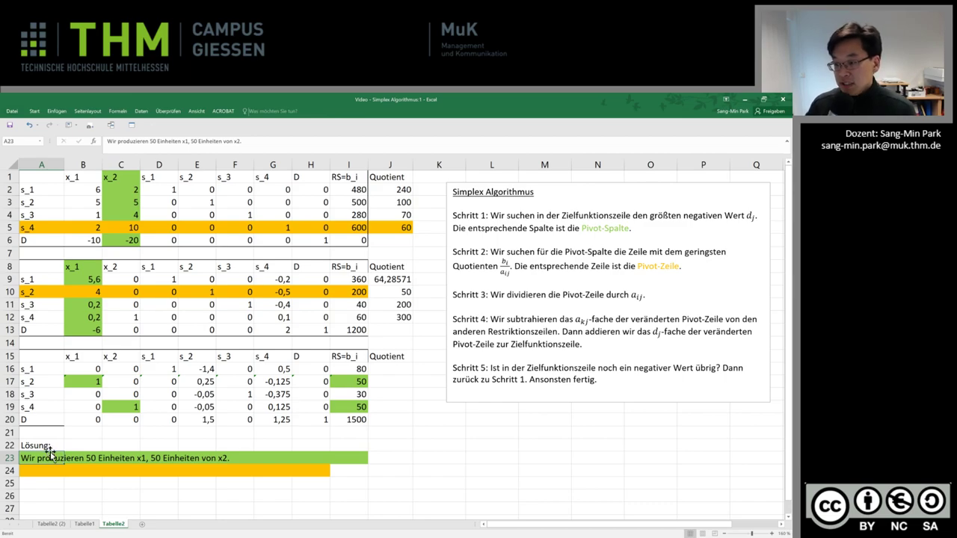
Fill the objective value I20 with the same green and enter "Deckungsbeitrag ist 1500." in G23.
{"action": "left_click", "coordinate": [346, 422]}
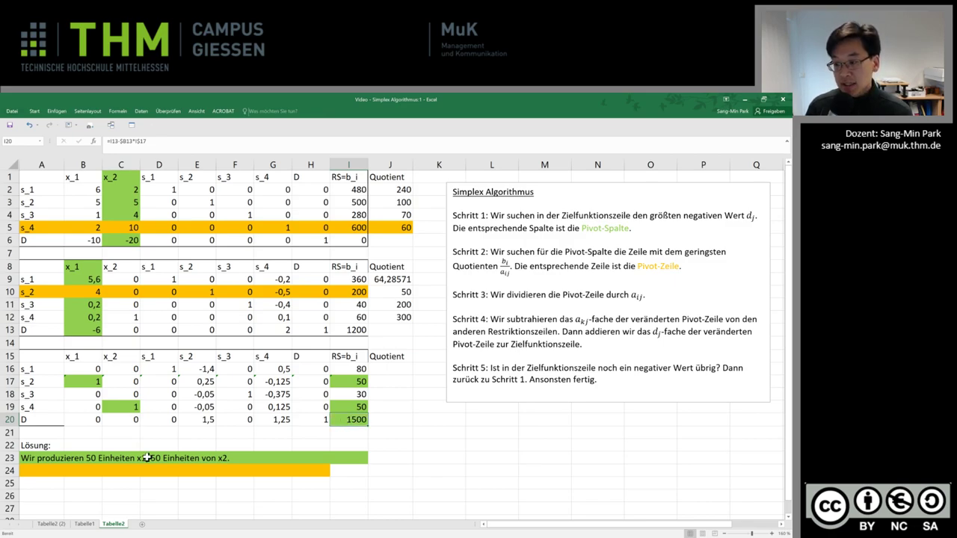
{"action": "left_click", "coordinate": [51, 458]}
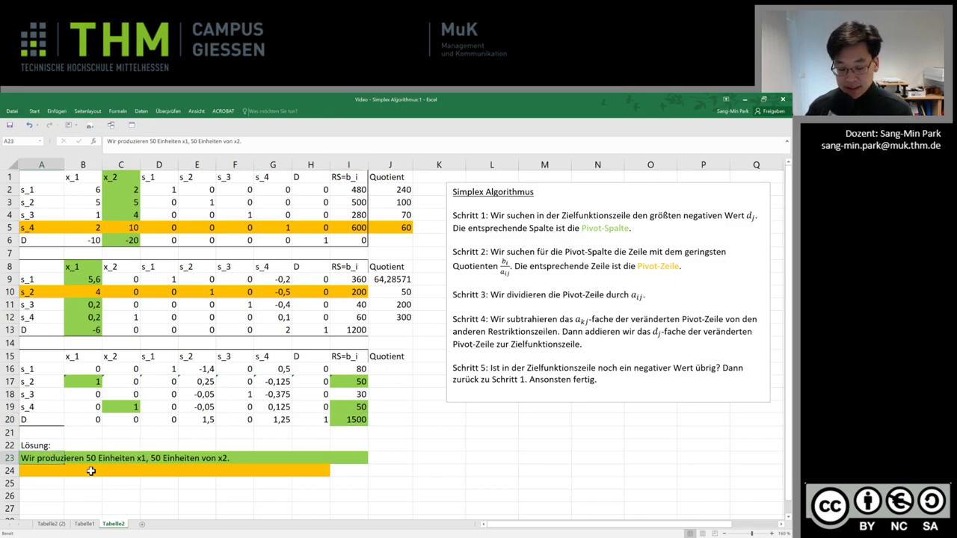
{"action": "key", "text": "F2"}
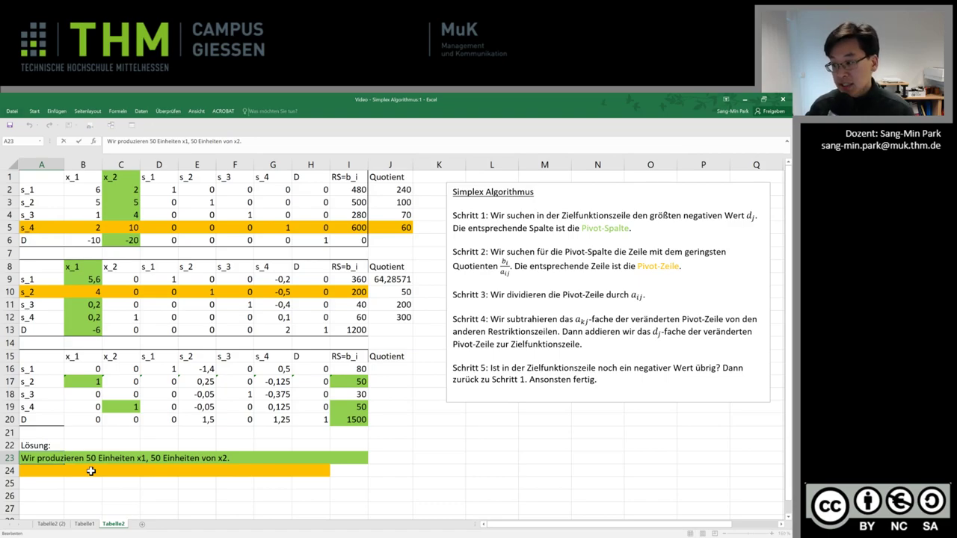
{"action": "key", "text": "Tab"}
{"action": "key", "text": "Tab"}
{"action": "key", "text": "Tab"}
{"action": "key", "text": "Tab"}
{"action": "key", "text": "Tab"}
{"action": "key", "text": "Tab"}
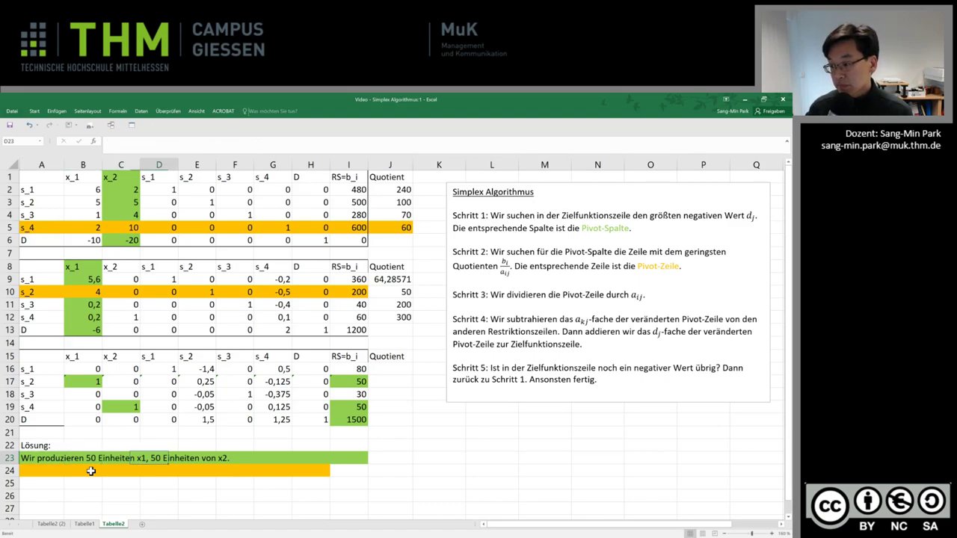
{"action": "type", "text": "Deckung"}
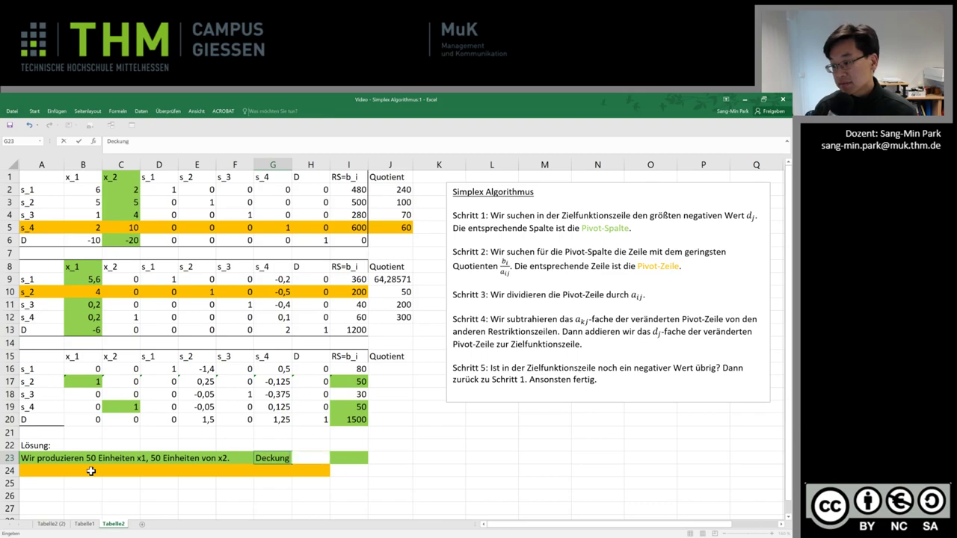
{"action": "type", "text": "sbeitrag ist 1"}
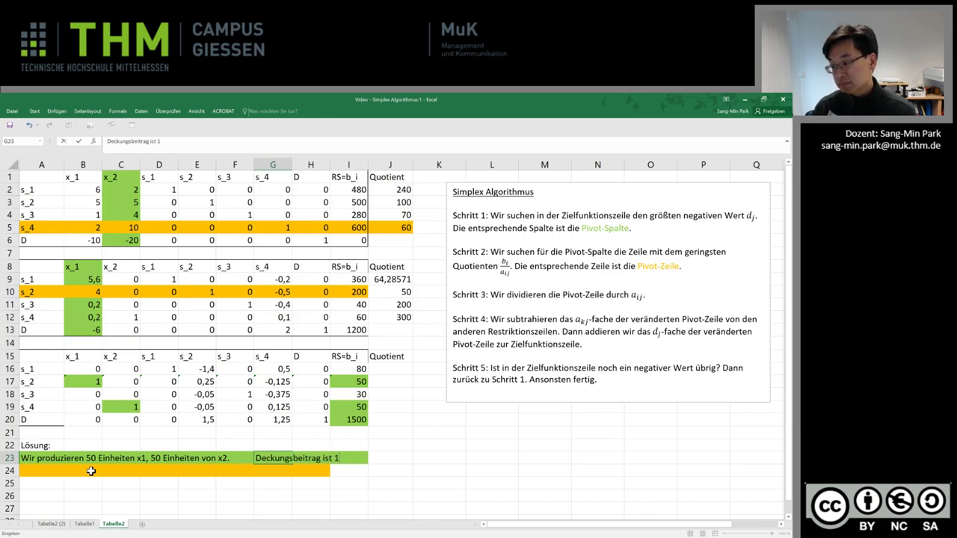
{"action": "type", "text": "500."}
{"action": "key", "text": "Return"}
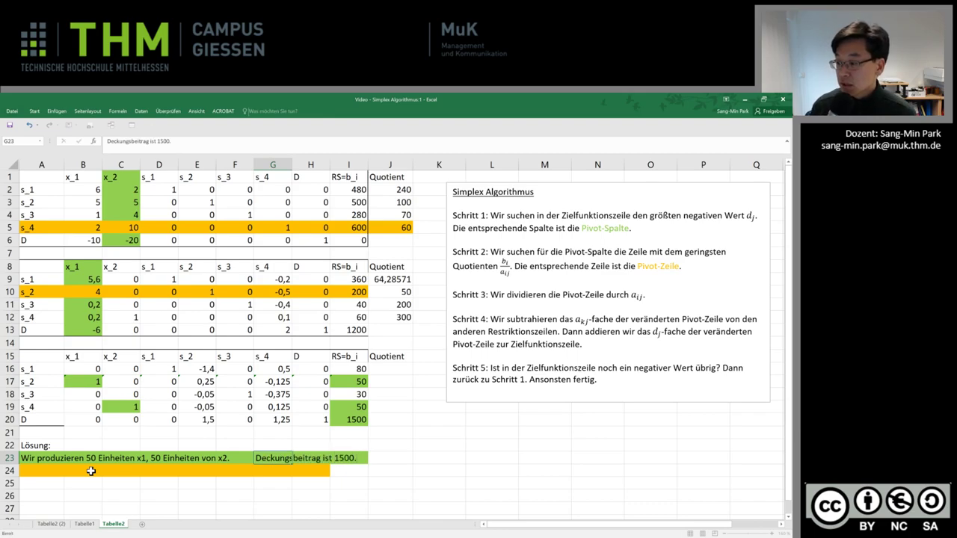
Fill the s_1 one in D16 and its right-hand-side cell I16 of the final tableau with orange.
{"action": "left_click", "coordinate": [185, 394]}
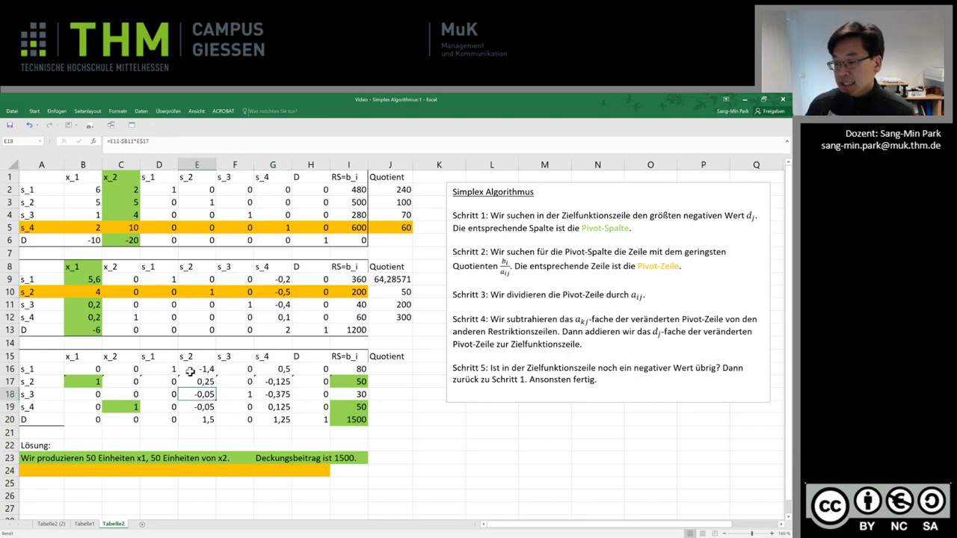
{"action": "left_click", "coordinate": [165, 371]}
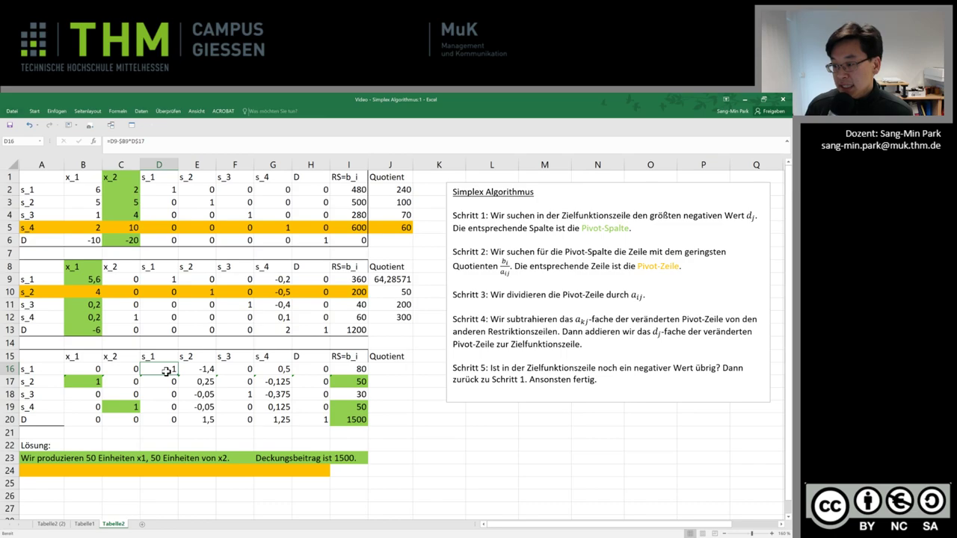
{"action": "left_click", "coordinate": [236, 393]}
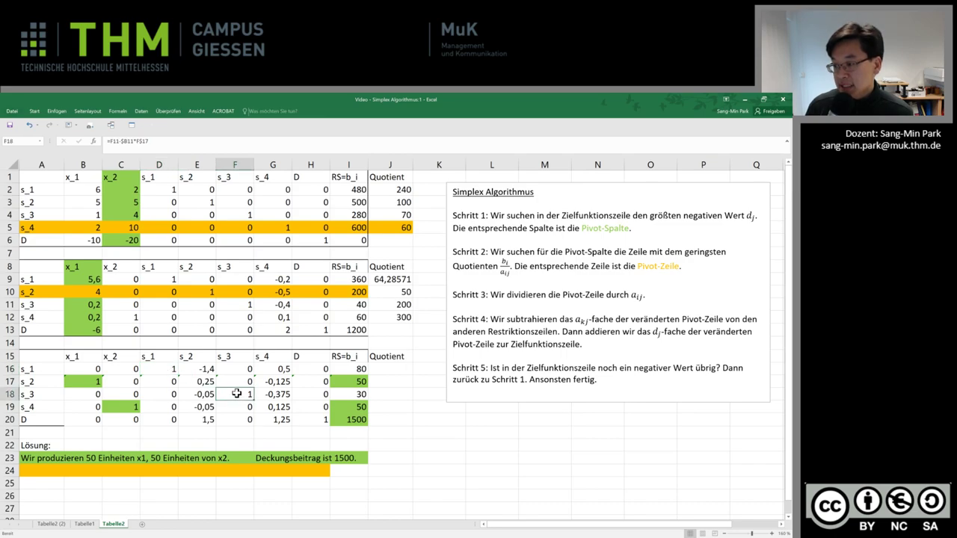
{"action": "left_click", "coordinate": [161, 369]}
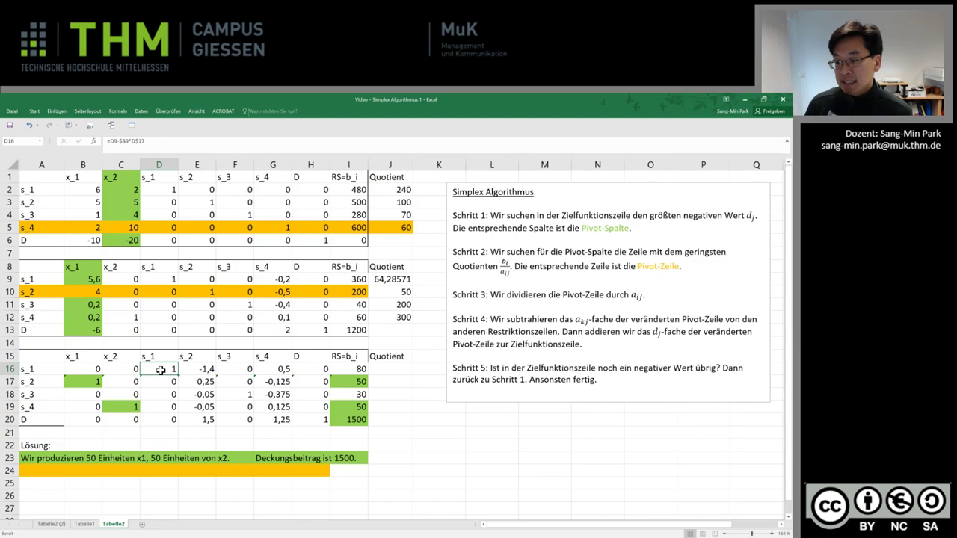
{"action": "right_click", "coordinate": [160, 367]}
{"action": "left_click", "coordinate": [197, 392]}
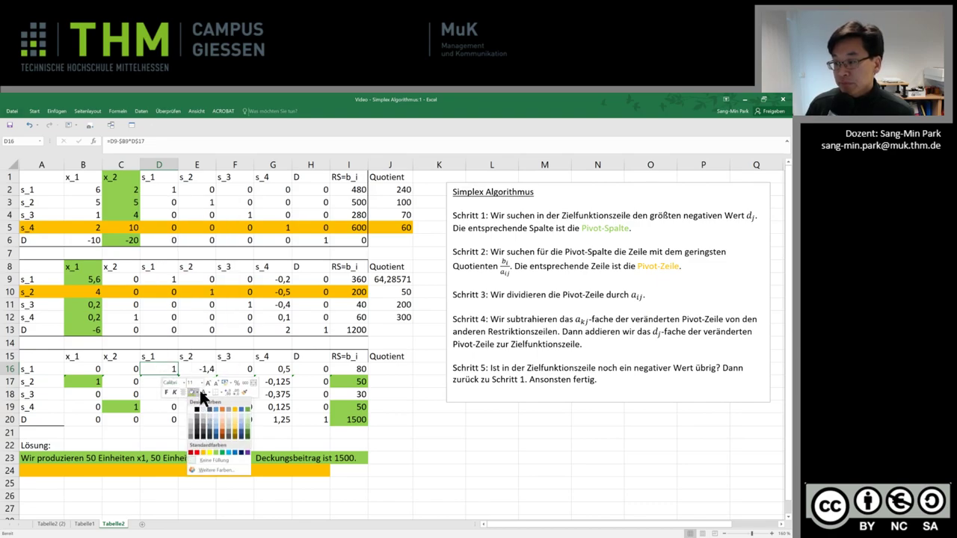
{"action": "left_click", "coordinate": [199, 448]}
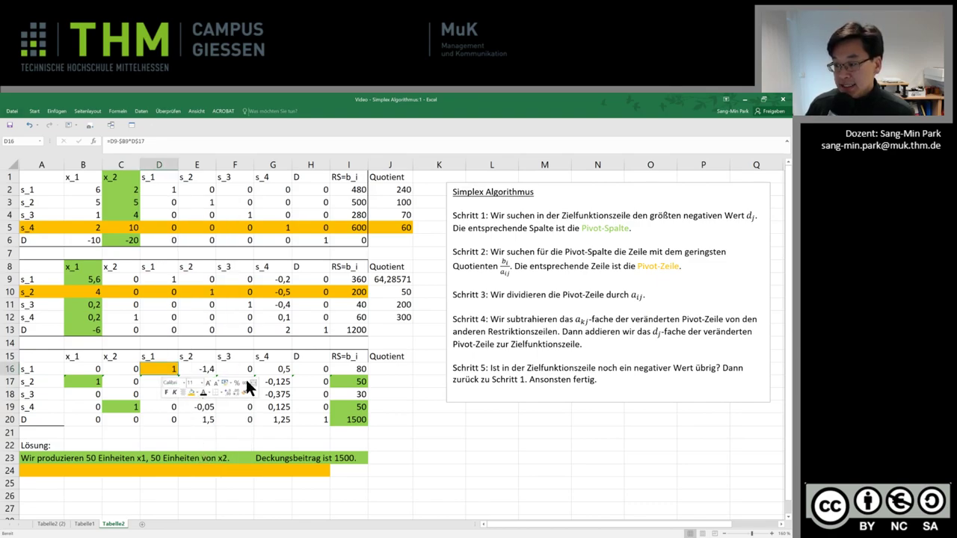
{"action": "left_click", "coordinate": [345, 370]}
{"action": "key", "text": "F4"}
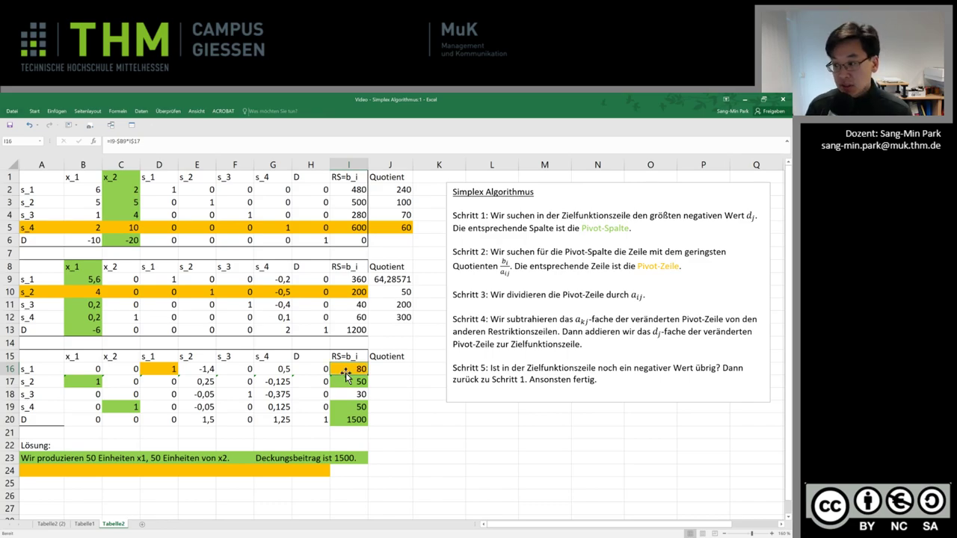
Enter the solution text "Maschine 1 ist mit 80 h," in A24.
{"action": "left_click", "coordinate": [37, 473]}
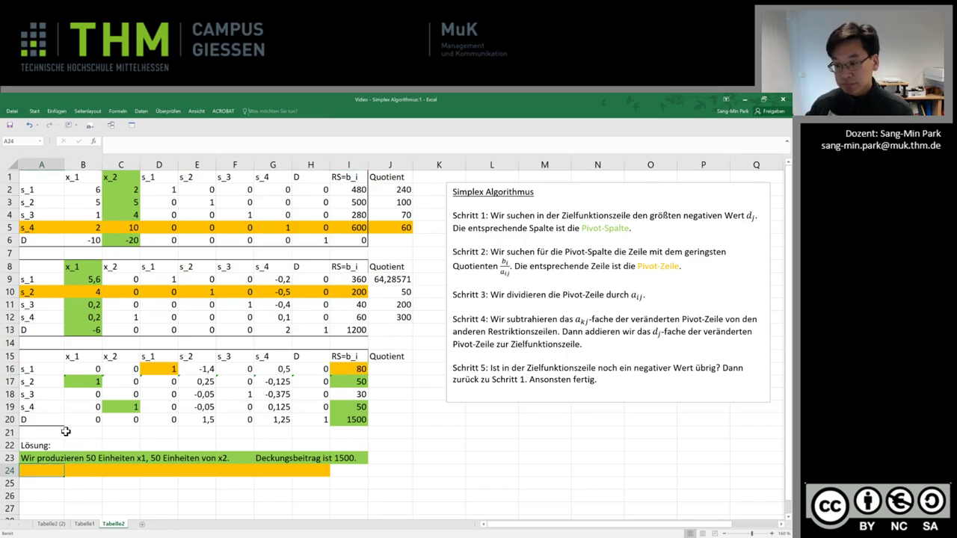
{"action": "type", "text": "Maschine"}
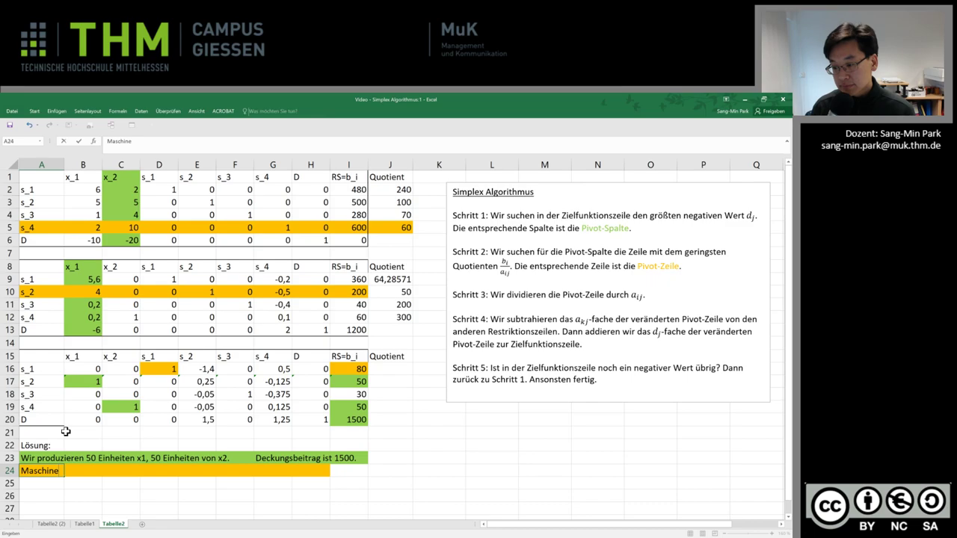
{"action": "type", "text": " 1 ist mit"}
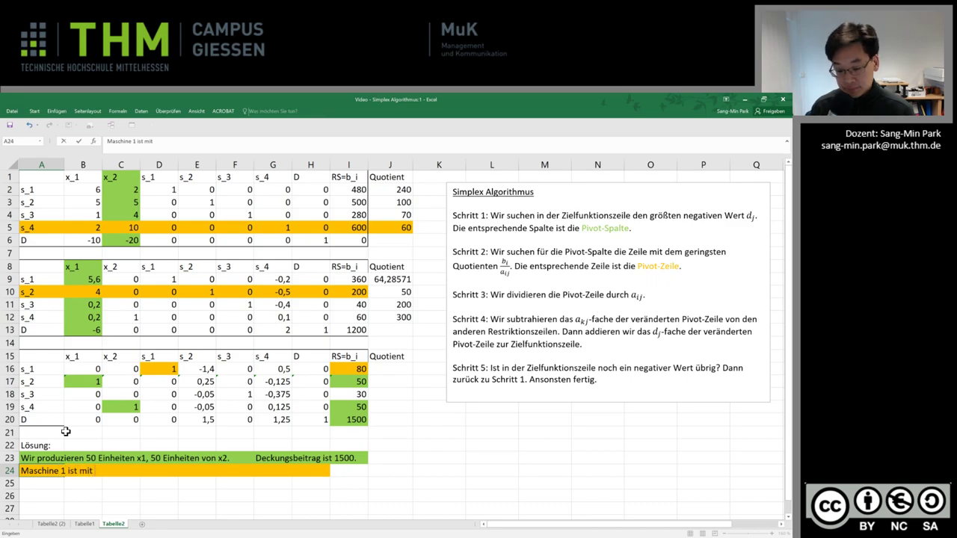
{"action": "type", "text": " 80 h,"}
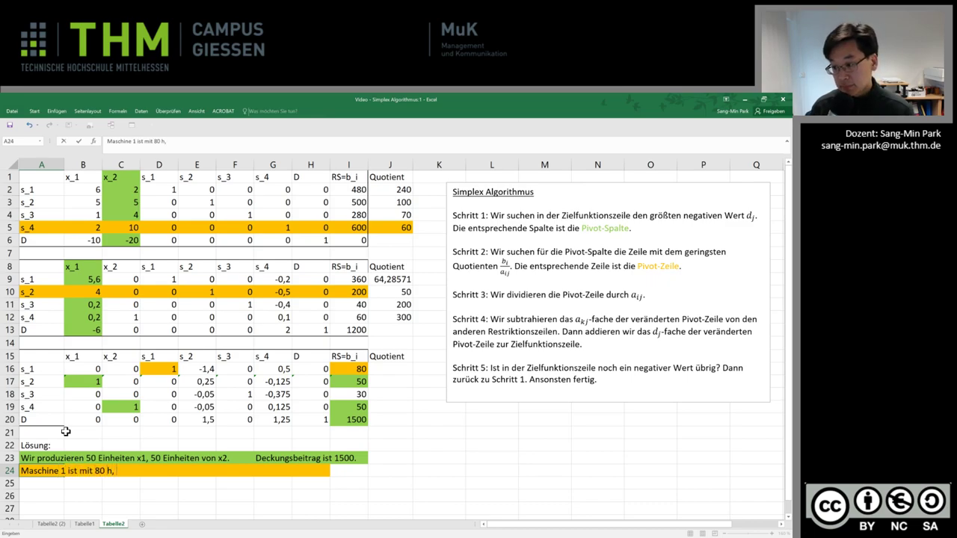
Apply the same orange fill to the s_3 one in F18 and its right-hand-side cell I18.
{"action": "left_click", "coordinate": [220, 396]}
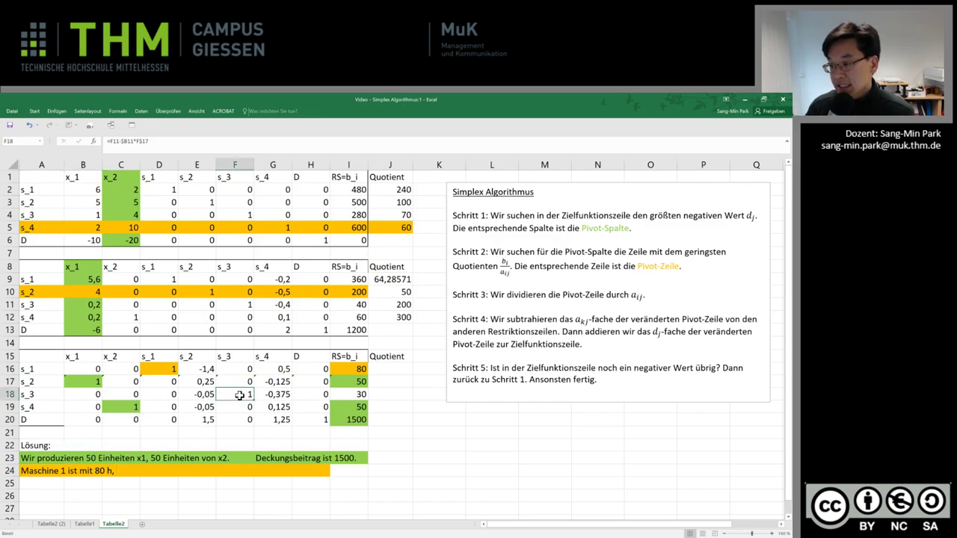
{"action": "key", "text": "F4"}
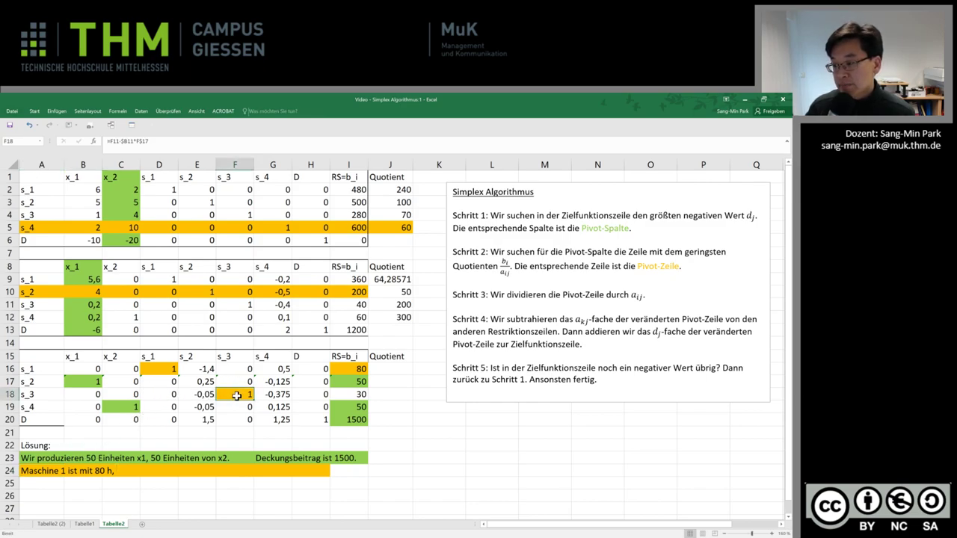
{"action": "left_click", "coordinate": [342, 396]}
{"action": "key", "text": "F4"}
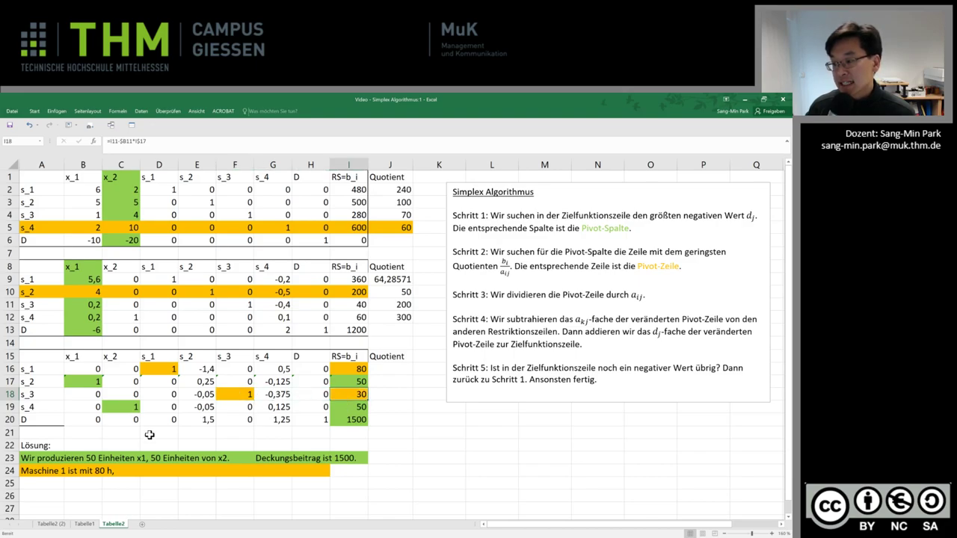
Extend the solution text in A24 with "Maschine 3 mit 30 h unausgelastet.".
{"action": "left_click", "coordinate": [36, 473]}
{"action": "key", "text": "F2"}
{"action": "type", "text": ", "}
{"action": "type", "text": "Maschine "}
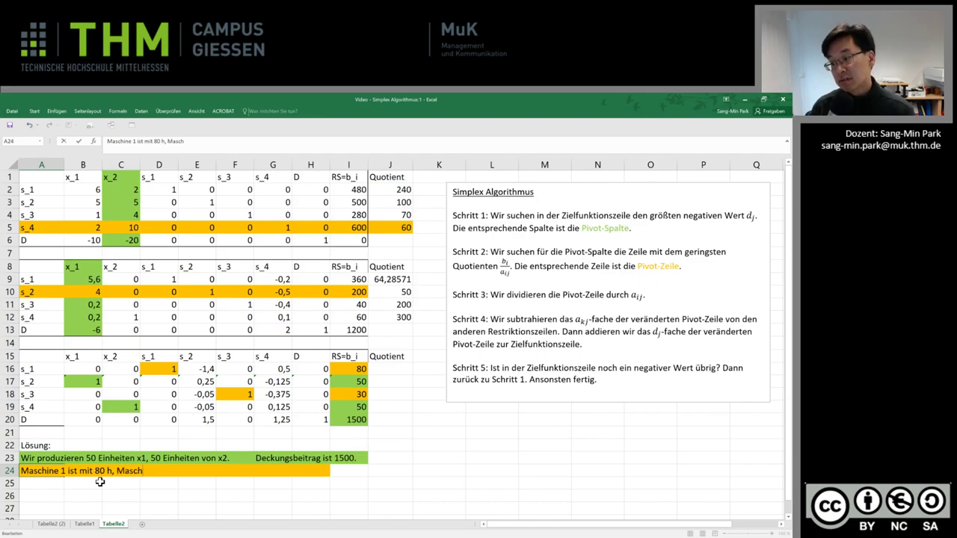
{"action": "type", "text": "3 mit"}
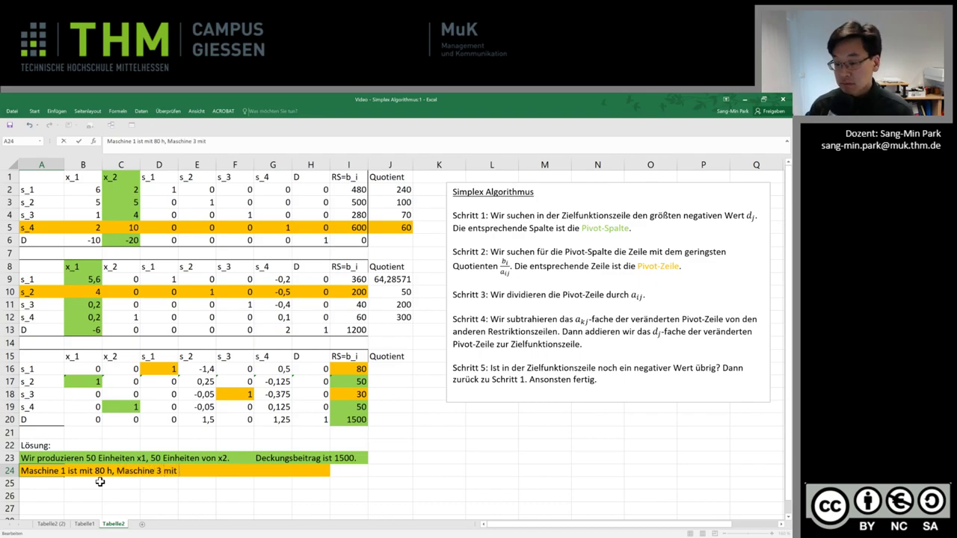
{"action": "type", "text": " 30 h unaus"}
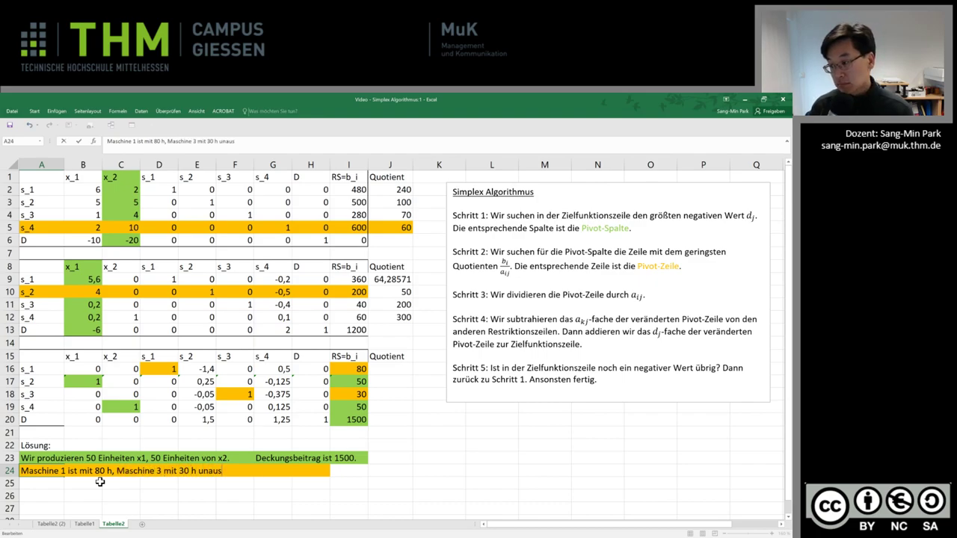
{"action": "type", "text": "gelastet."}
{"action": "key", "text": "Return"}
{"action": "key", "text": "Up"}
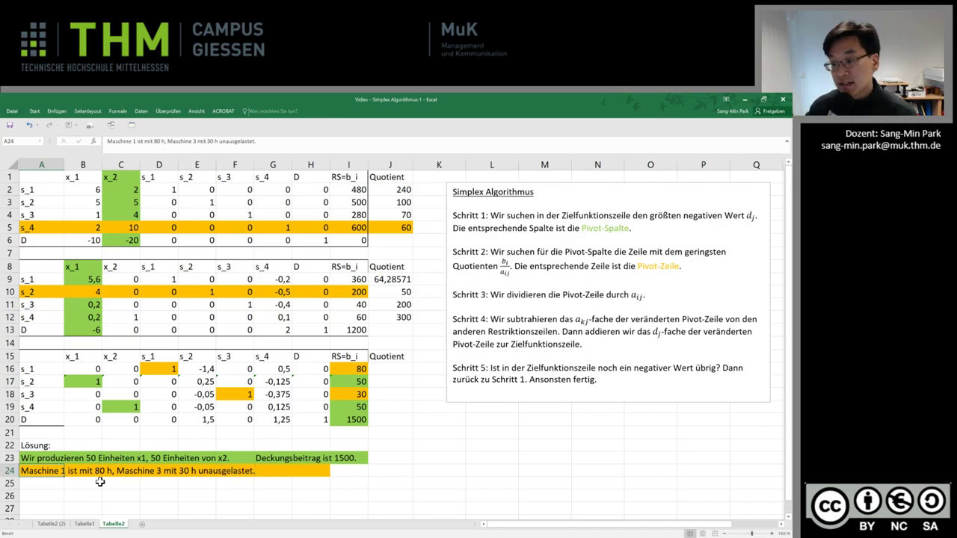